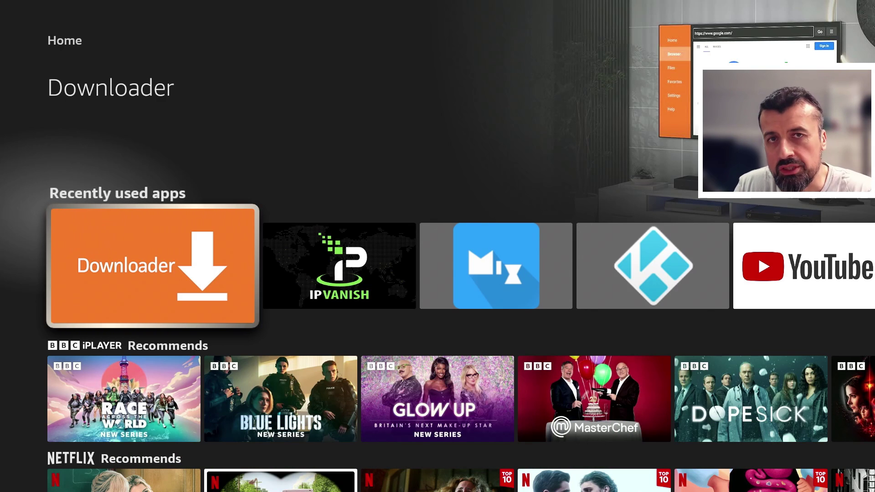
- Open More Info for the Downloader tile and move down its Appstore listing
{"action": "key", "text": "Menu"}
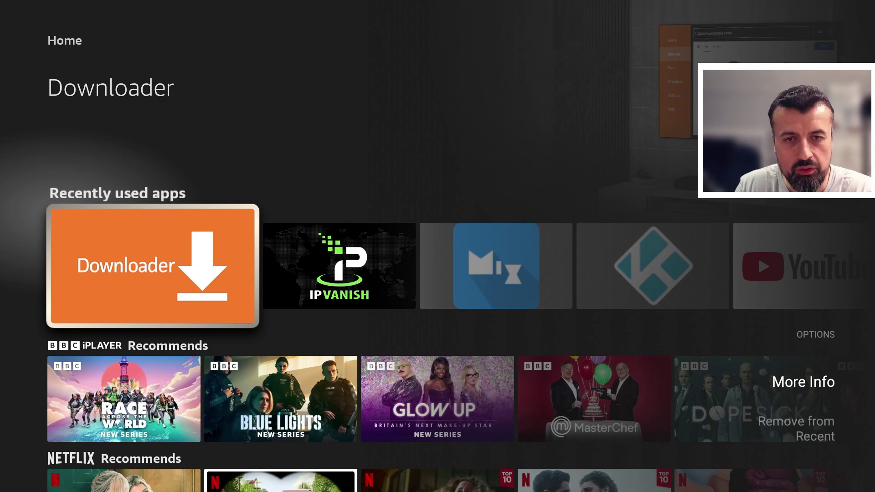
{"action": "key", "text": "Return"}
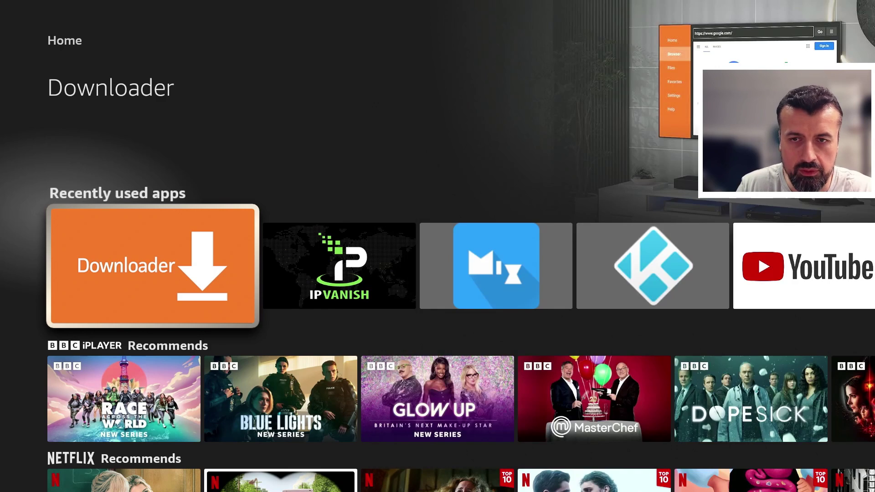
{"action": "key", "text": "Down"}
{"action": "key", "text": "Down"}
{"action": "key", "text": "Down"}
{"action": "key", "text": "Down"}
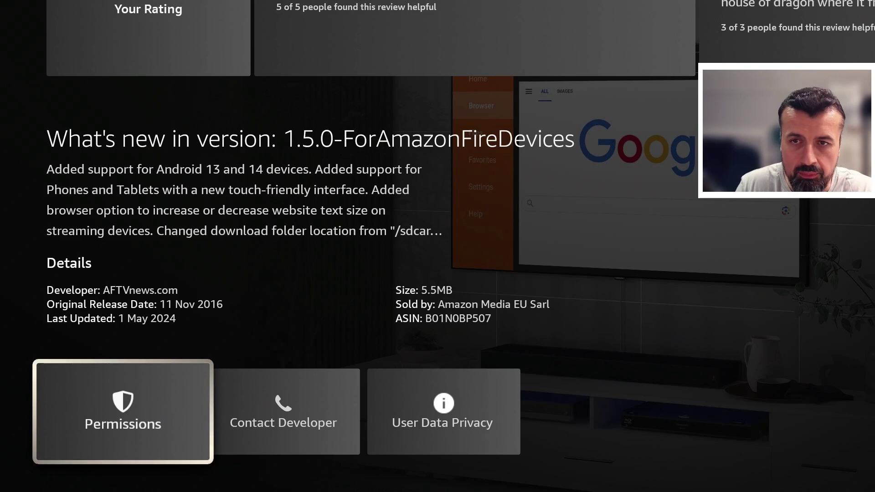
- Review Downloader's version 1.5.0 listing details, then launch the app with Open
{"action": "key", "text": "Up"}
{"action": "key", "text": "Up"}
{"action": "key", "text": "Up"}
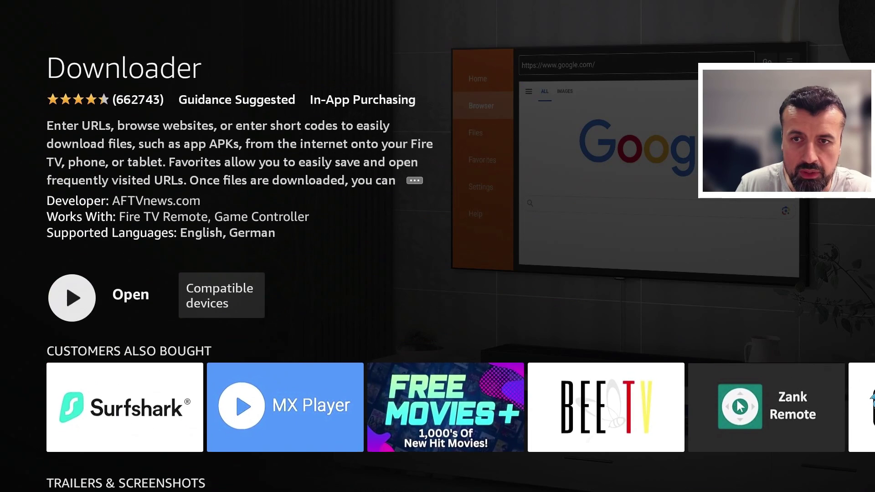
{"action": "key", "text": "Up"}
{"action": "key", "text": "Down"}
{"action": "key", "text": "Left"}
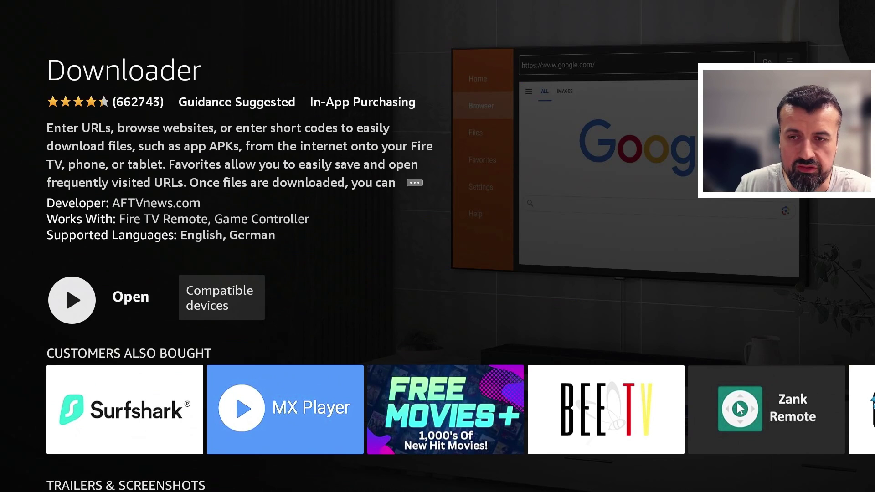
{"action": "key", "text": "Return"}
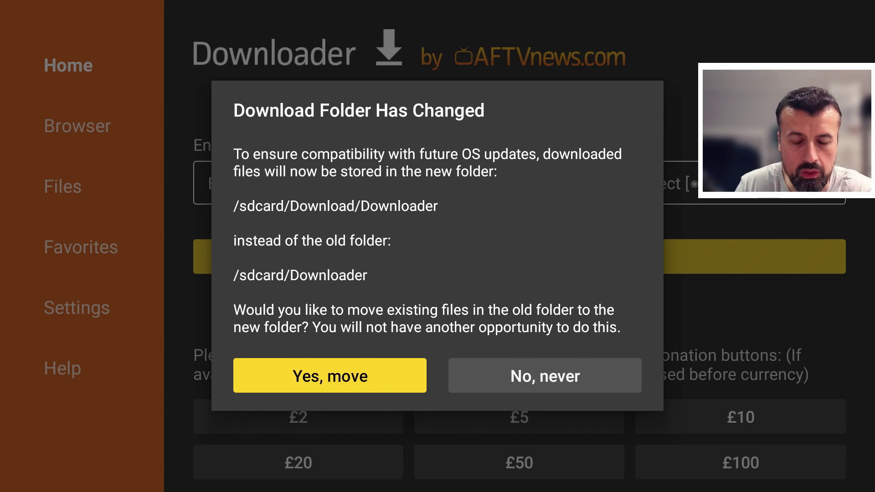
- Choose 'Yes, move' to migrate existing files to /sdcard/Download/Downloader
{"action": "key", "text": "Right"}
{"action": "key", "text": "Left"}
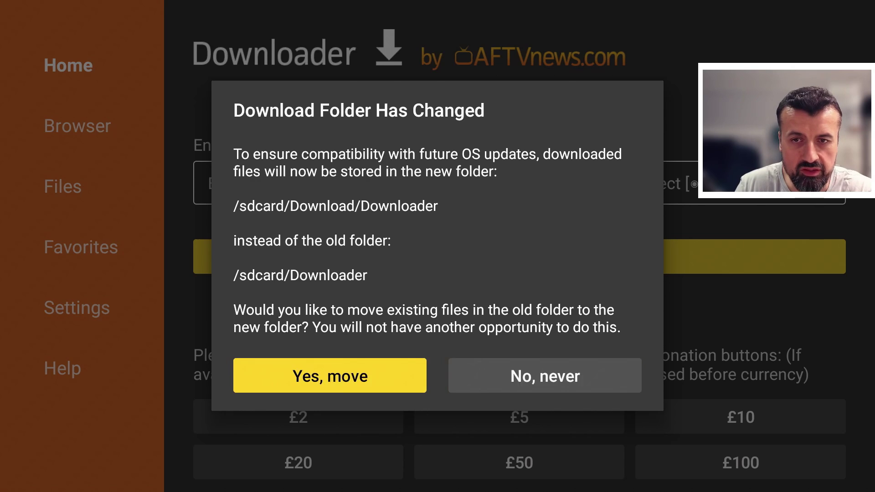
{"action": "key", "text": "Return"}
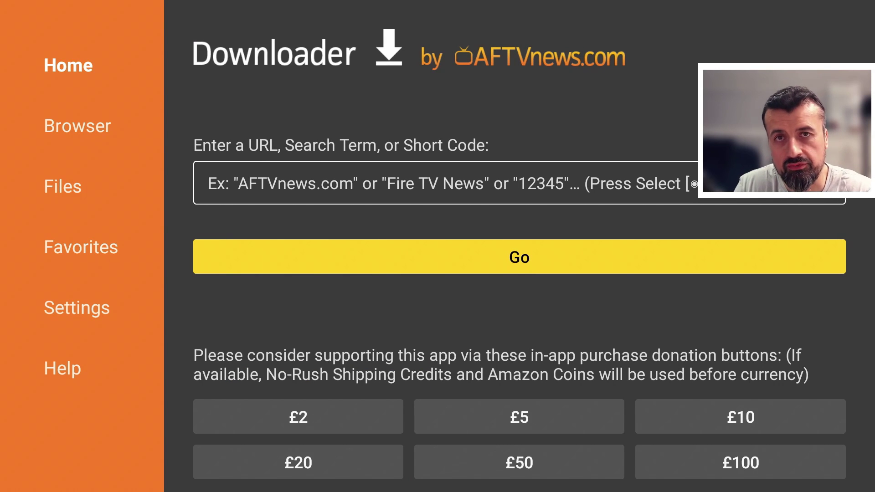
{"action": "key", "text": "Left"}
{"action": "key", "text": "Down"}
{"action": "key", "text": "Up"}
{"action": "key", "text": "Up"}
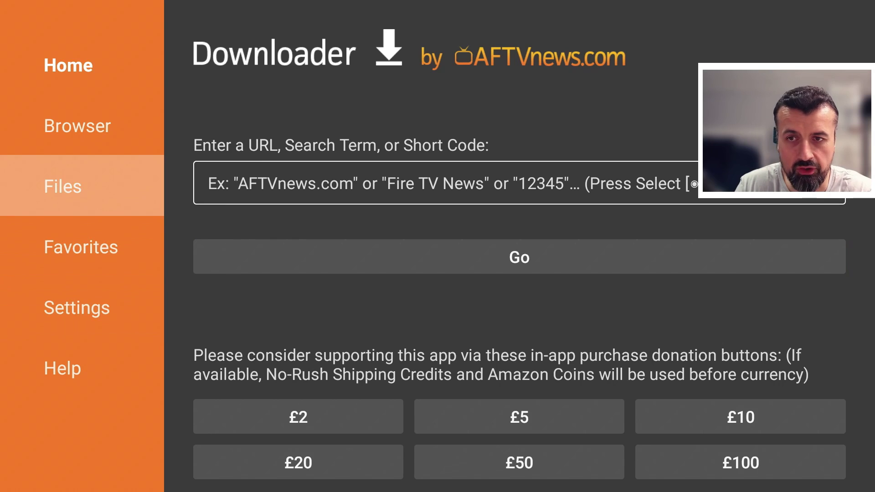
{"action": "key", "text": "Return"}
{"action": "key", "text": "Right"}
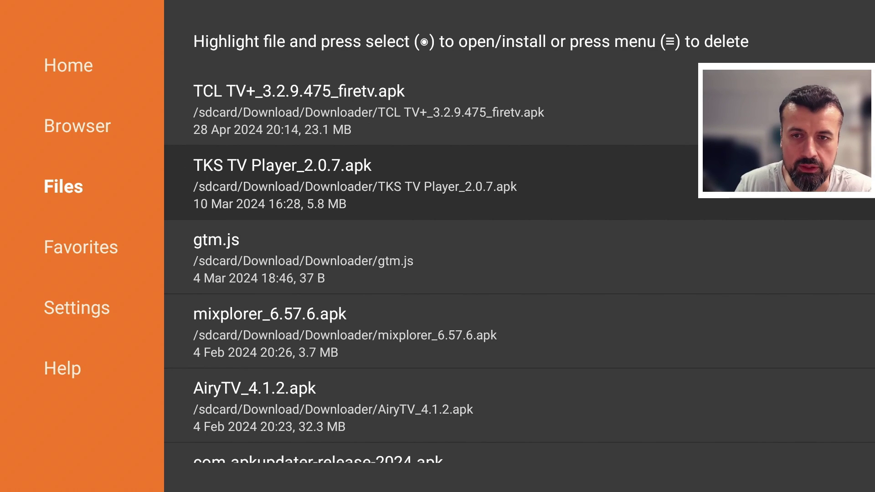
{"action": "key", "text": "Down"}
{"action": "key", "text": "Down"}
{"action": "key", "text": "Down"}
{"action": "key", "text": "Down"}
{"action": "key", "text": "Up"}
{"action": "key", "text": "Up"}
{"action": "key", "text": "Up"}
{"action": "key", "text": "Up"}
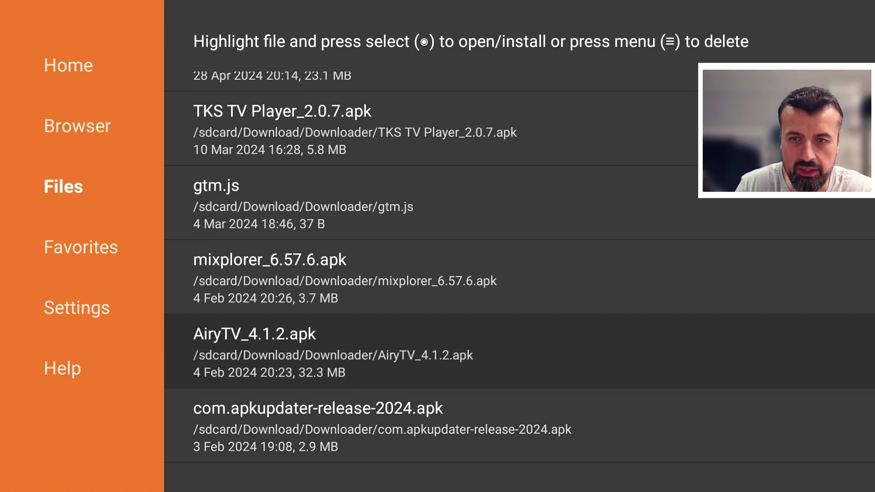
{"action": "key", "text": "Up"}
{"action": "key", "text": "Left"}
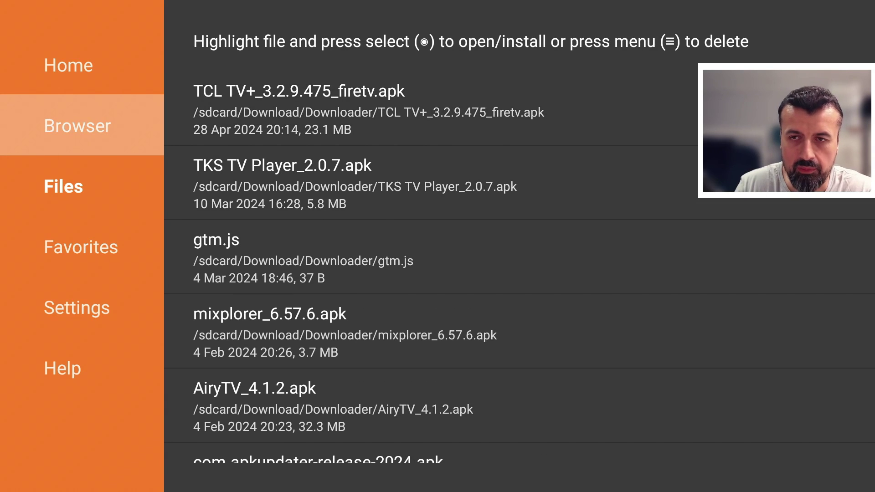
{"action": "key", "text": "Up"}
{"action": "key", "text": "Return"}
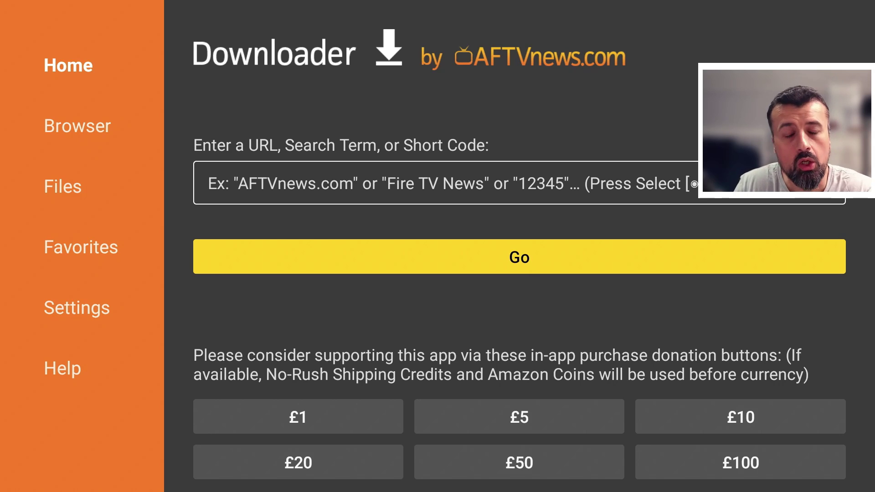
- Select the URL field and move to the on-screen keyboard's number row
{"action": "key", "text": "Up"}
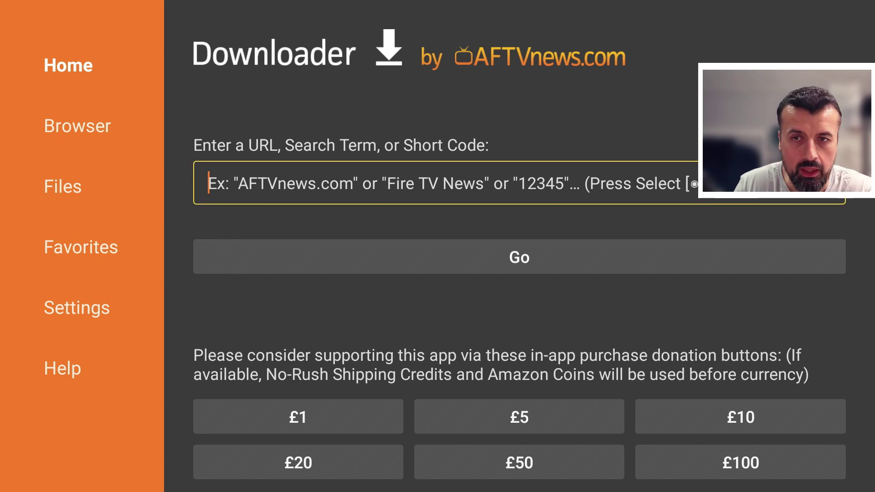
{"action": "key", "text": "Return"}
{"action": "key", "text": "Down"}
{"action": "key", "text": "Down"}
{"action": "key", "text": "Up"}
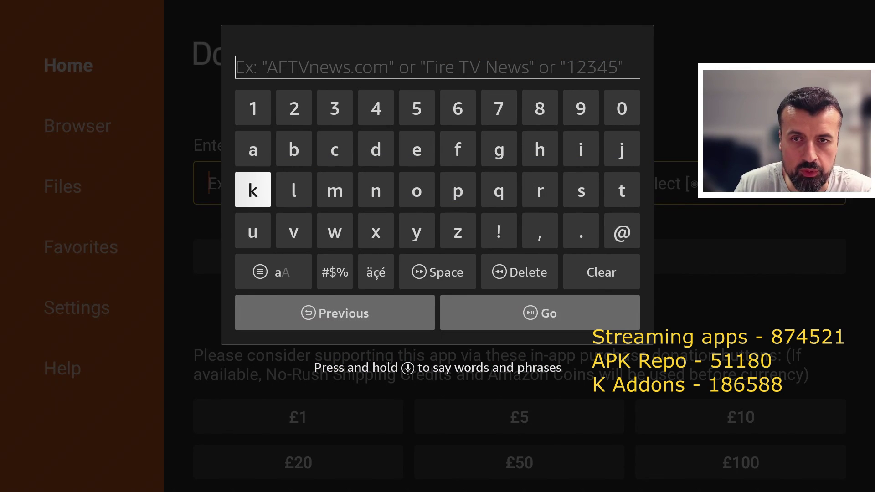
{"action": "key", "text": "Up"}
{"action": "key", "text": "Up"}
{"action": "key", "text": "Left"}
{"action": "key", "text": "Left"}
{"action": "key", "text": "Left"}
{"action": "key", "text": "Left"}
{"action": "key", "text": "Left"}
{"action": "key", "text": "Left"}
- Enter short code 53402 and press Go to load techdoctoruk.com
{"action": "key", "text": "Return"}
{"action": "key", "text": "Left"}
{"action": "key", "text": "Left"}
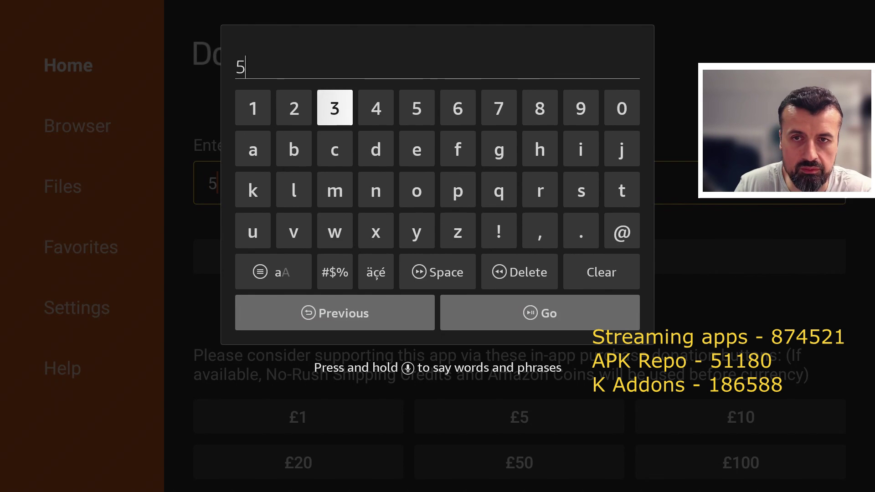
{"action": "key", "text": "Return"}
{"action": "key", "text": "Right"}
{"action": "key", "text": "Return"}
{"action": "key", "text": "Left"}
{"action": "key", "text": "Left"}
{"action": "key", "text": "Left"}
{"action": "key", "text": "Left"}
{"action": "key", "text": "Return"}
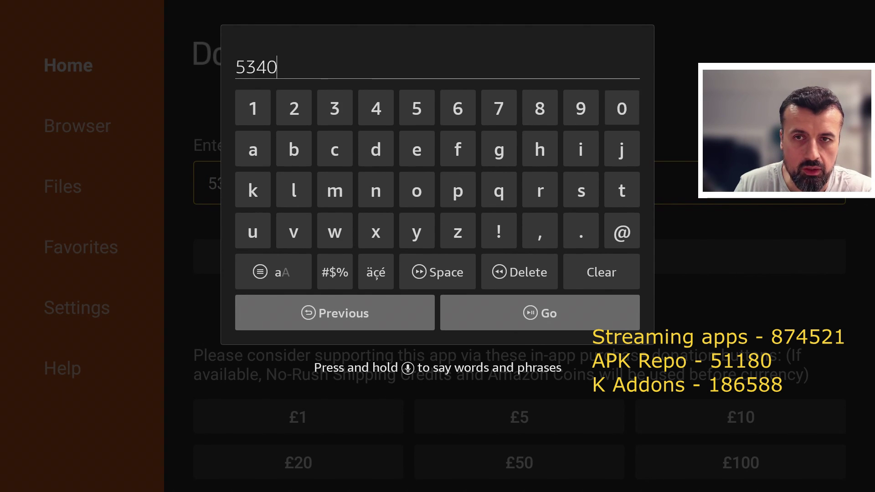
{"action": "key", "text": "Right"}
{"action": "key", "text": "Right"}
{"action": "key", "text": "Return"}
{"action": "key", "text": "Down"}
{"action": "key", "text": "Down"}
{"action": "key", "text": "Down"}
{"action": "key", "text": "Down"}
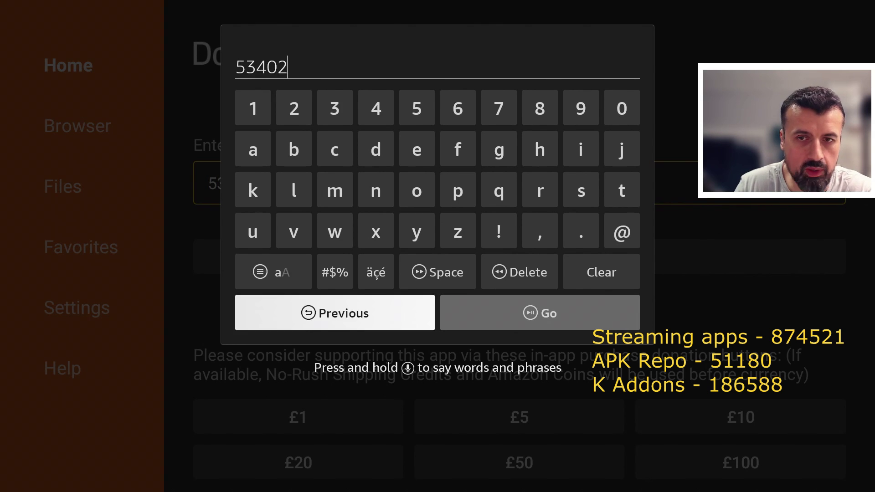
{"action": "key", "text": "Right"}
{"action": "key", "text": "Return"}
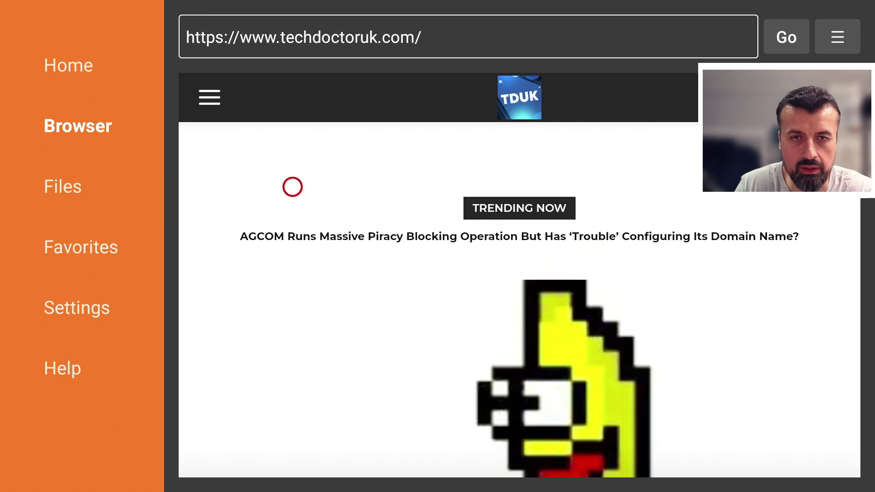
- Scroll the TCL TV+ page and move to Increase Text Size in the browser menu
{"action": "scroll", "coordinate": [293, 460], "scroll_direction": "down", "scroll_amount": 5}
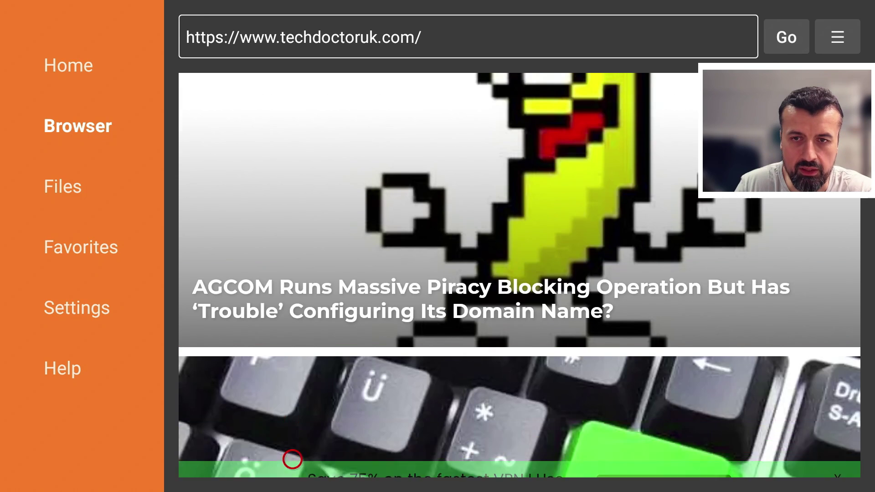
{"action": "scroll", "coordinate": [292, 91], "scroll_direction": "up", "scroll_amount": 1}
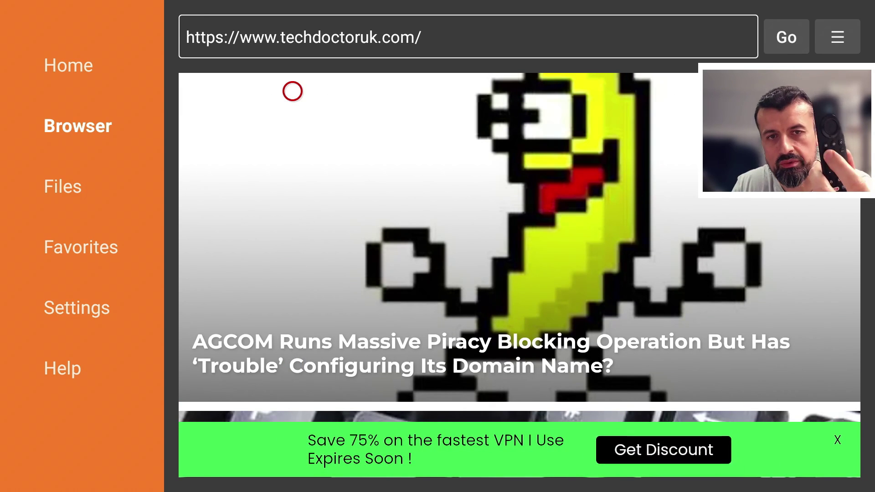
{"action": "key", "text": "Menu"}
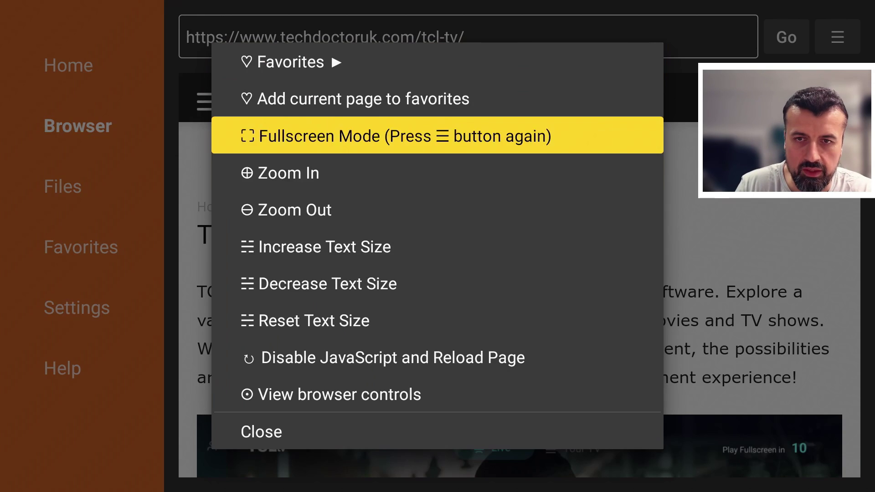
{"action": "key", "text": "Down"}
{"action": "key", "text": "Down"}
{"action": "key", "text": "Down"}
- Increase the TCL TV+ guide page's text size from the ☰ menu
{"action": "key", "text": "Return"}
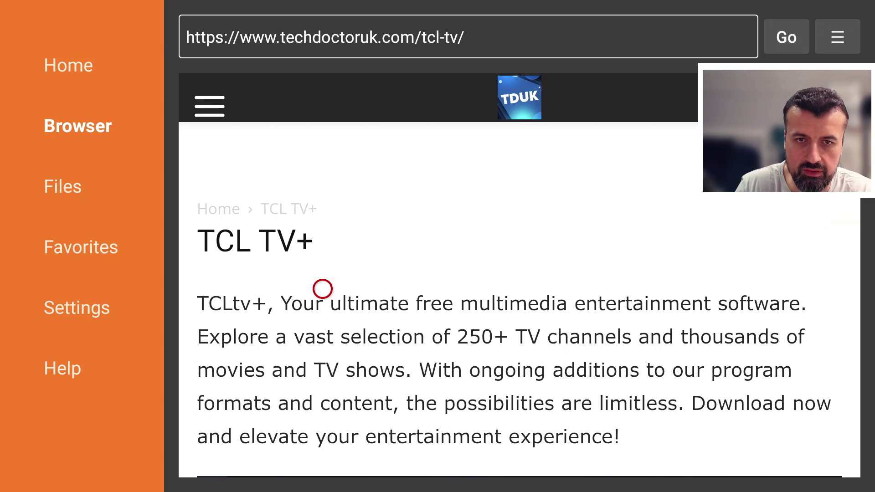
{"action": "key", "text": "Menu"}
{"action": "key", "text": "Down"}
{"action": "key", "text": "Down"}
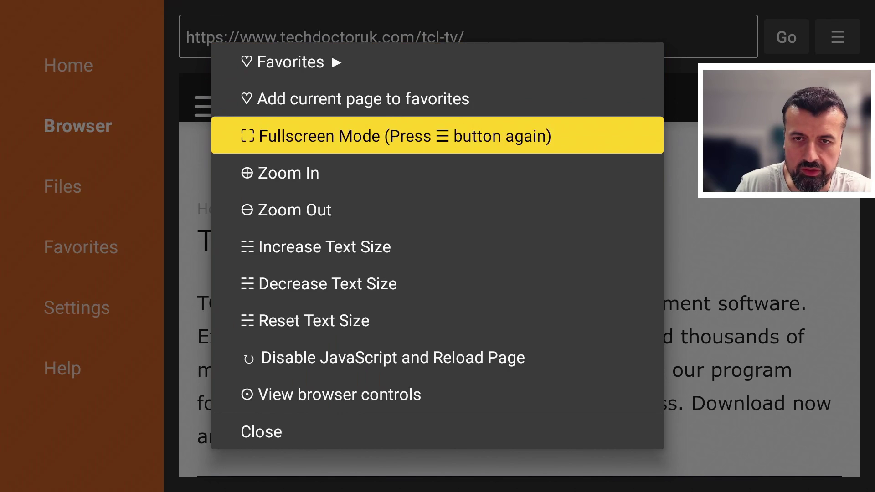
{"action": "key", "text": "Down"}
{"action": "key", "text": "Down"}
{"action": "key", "text": "Down"}
{"action": "key", "text": "Return"}
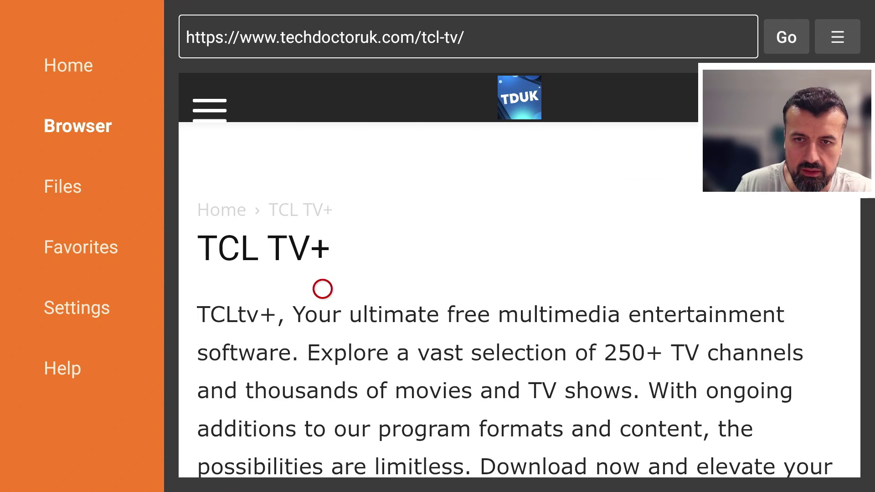
{"action": "key", "text": "Down"}
{"action": "key", "text": "Down"}
{"action": "key", "text": "Down"}
{"action": "key", "text": "Down"}
{"action": "key", "text": "Down"}
{"action": "key", "text": "Down"}
{"action": "key", "text": "Down"}
{"action": "key", "text": "Down"}
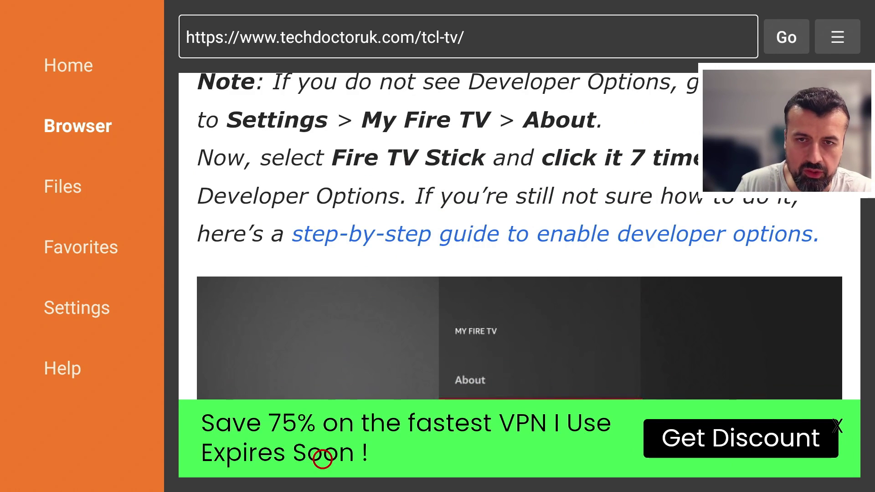
- Read through the guide's unknown-sources steps down to step 7
{"action": "key", "text": "Down"}
{"action": "key", "text": "Down"}
{"action": "key", "text": "Down"}
{"action": "key", "text": "Down"}
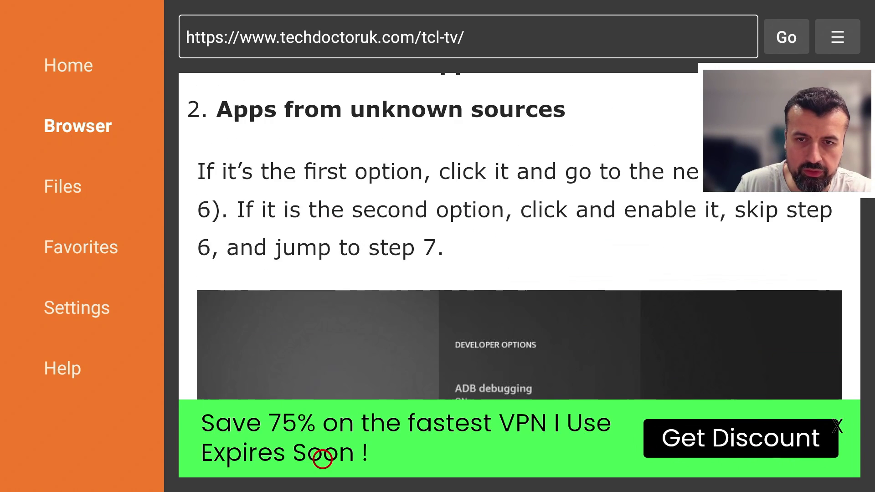
{"action": "key", "text": "Up"}
{"action": "key", "text": "Up"}
{"action": "key", "text": "Up"}
{"action": "key", "text": "Up"}
{"action": "key", "text": "Up"}
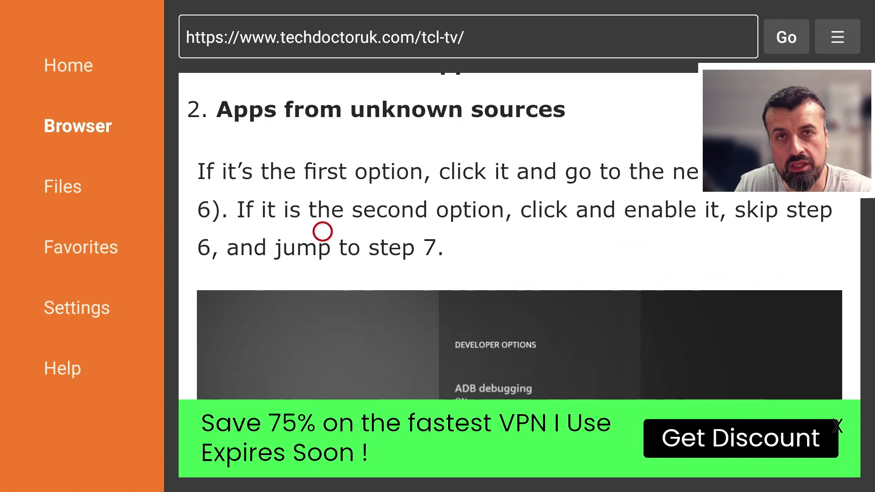
{"action": "key", "text": "Down"}
{"action": "key", "text": "Down"}
{"action": "key", "text": "Down"}
{"action": "key", "text": "Down"}
{"action": "key", "text": "Down"}
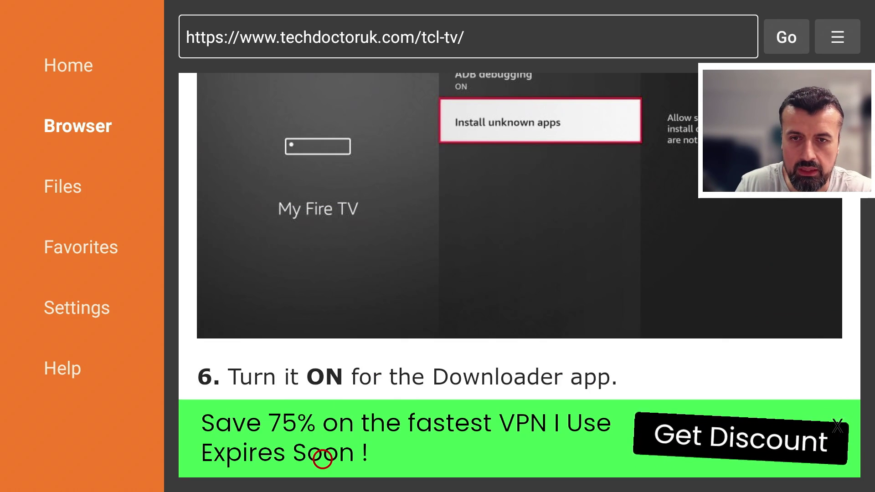
{"action": "key", "text": "Up"}
{"action": "key", "text": "Up"}
{"action": "key", "text": "Up"}
{"action": "key", "text": "Down"}
{"action": "key", "text": "Down"}
{"action": "key", "text": "Down"}
{"action": "key", "text": "Down"}
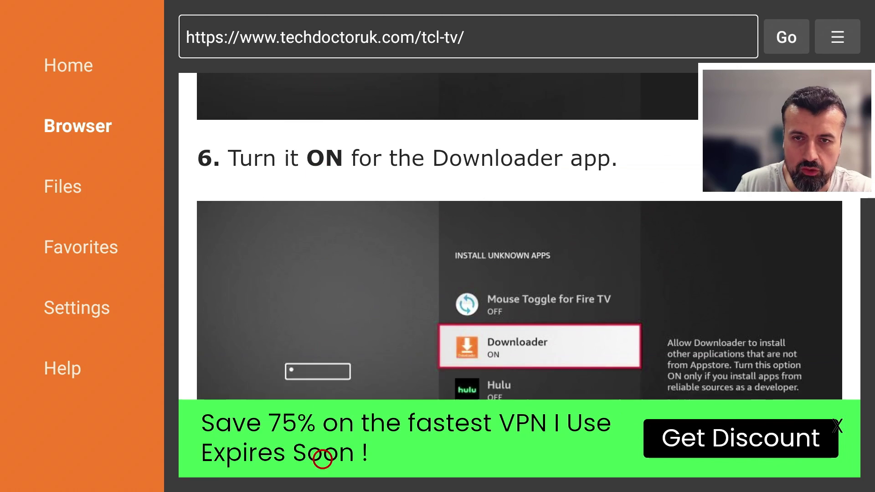
{"action": "key", "text": "Down"}
- Reset the page text to its default size via ☰ > Reset Text Size
{"action": "key", "text": "Menu"}
{"action": "key", "text": "Down"}
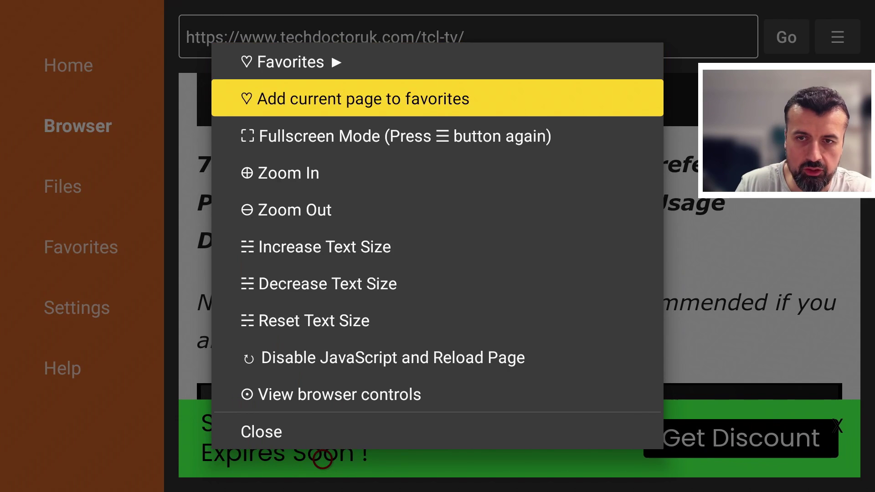
{"action": "key", "text": "Down"}
{"action": "key", "text": "Down"}
{"action": "key", "text": "Down"}
{"action": "key", "text": "Down"}
{"action": "key", "text": "Down"}
{"action": "key", "text": "Down"}
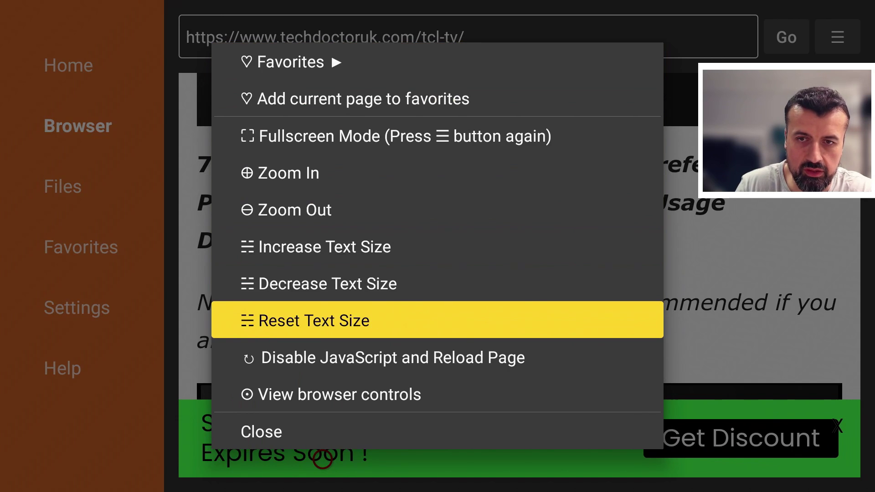
{"action": "key", "text": "Return"}
- Scroll back up past the VPN section to step 2 and bring up the page options
{"action": "key", "text": "Down"}
{"action": "key", "text": "Down"}
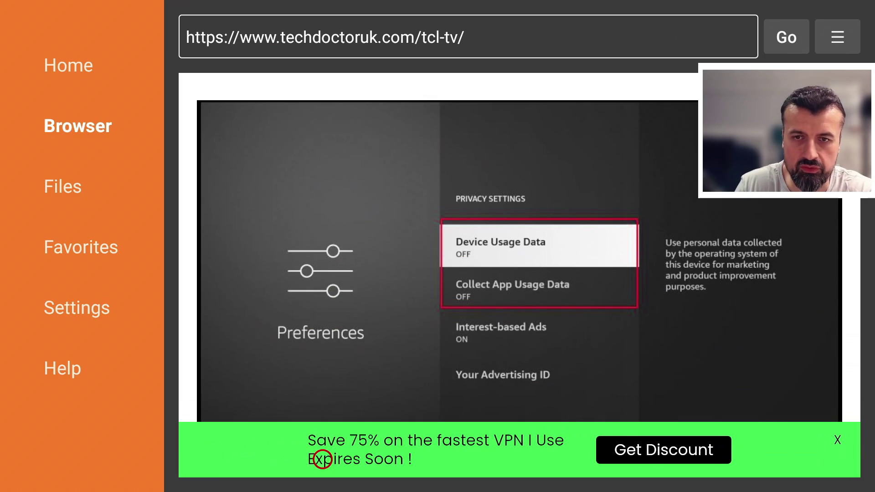
{"action": "key", "text": "Down"}
{"action": "key", "text": "Down"}
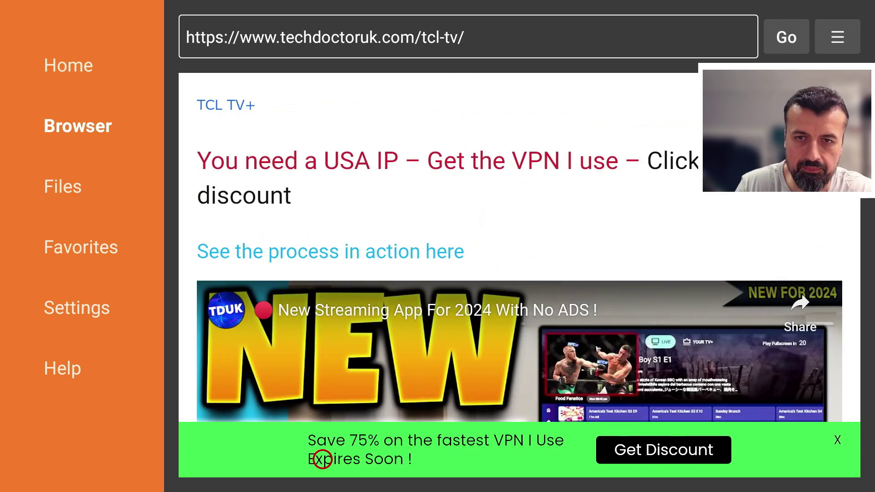
{"action": "key", "text": "Up"}
{"action": "key", "text": "Up"}
{"action": "key", "text": "Up"}
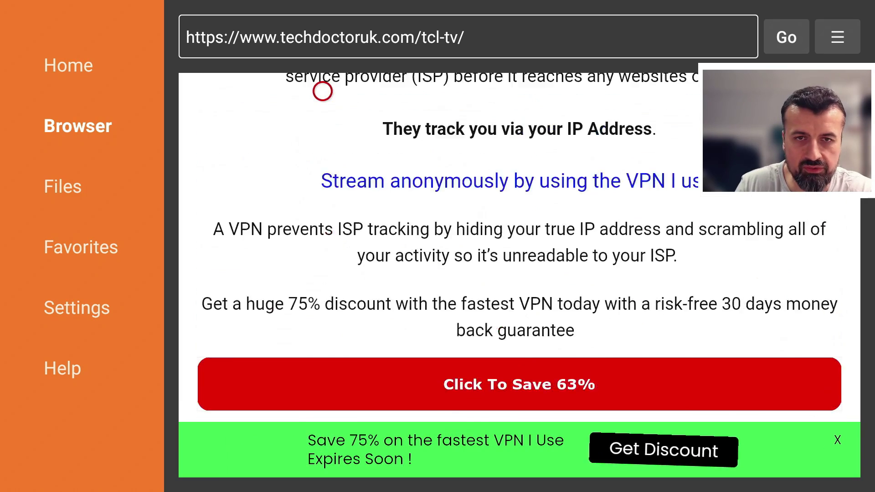
{"action": "key", "text": "Up"}
{"action": "key", "text": "Up"}
{"action": "key", "text": "Up"}
{"action": "key", "text": "Up"}
{"action": "key", "text": "Up"}
{"action": "key", "text": "Up"}
{"action": "key", "text": "Up"}
{"action": "key", "text": "Up"}
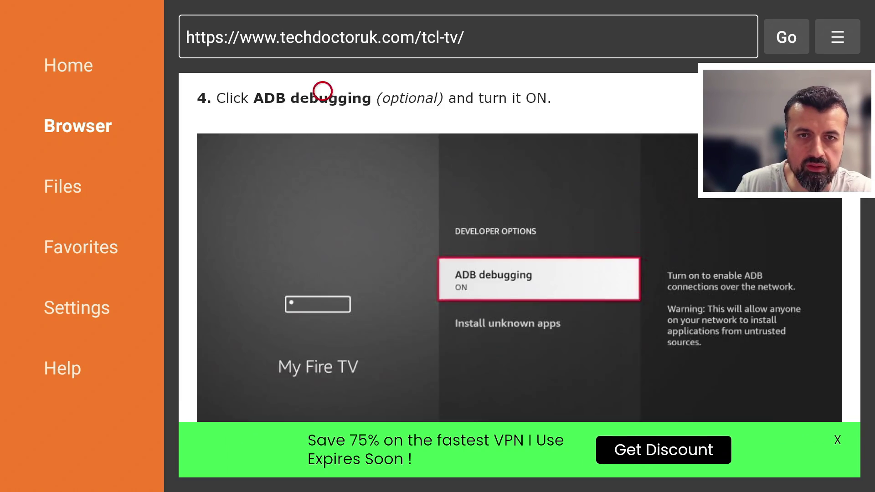
{"action": "key", "text": "Down"}
{"action": "key", "text": "Down"}
{"action": "key", "text": "Down"}
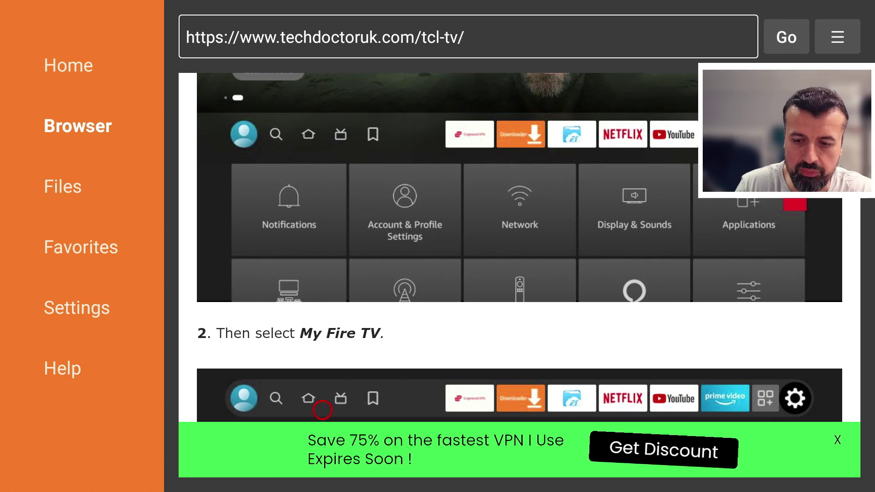
{"action": "key", "text": "Menu"}
{"action": "key", "text": "Down"}
{"action": "key", "text": "Down"}
{"action": "key", "text": "Down"}
{"action": "key", "text": "Down"}
{"action": "key", "text": "Down"}
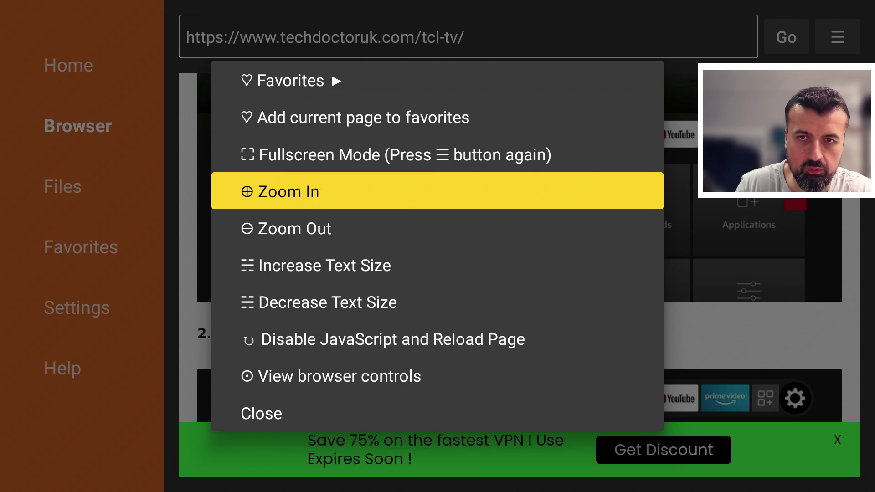
{"action": "key", "text": "Up"}
{"action": "key", "text": "Up"}
{"action": "key", "text": "Up"}
{"action": "key", "text": "Up"}
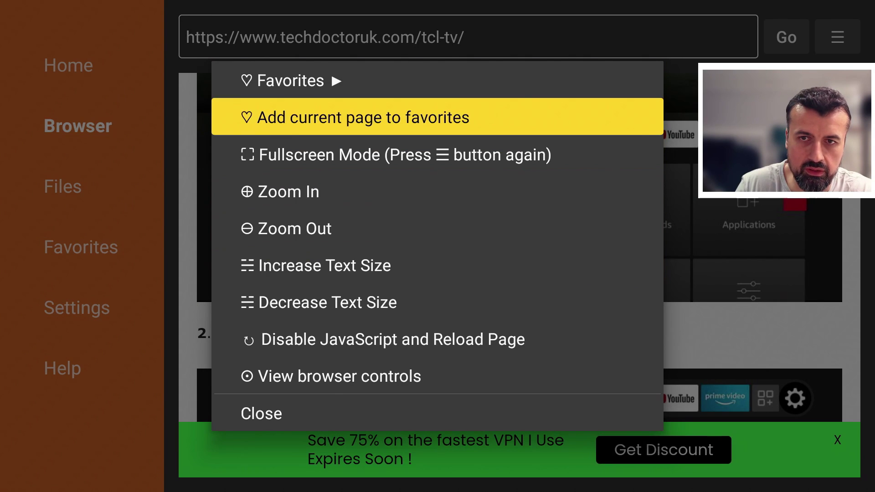
- Save the TCL TV+ guide page as a favorite
{"action": "key", "text": "Return"}
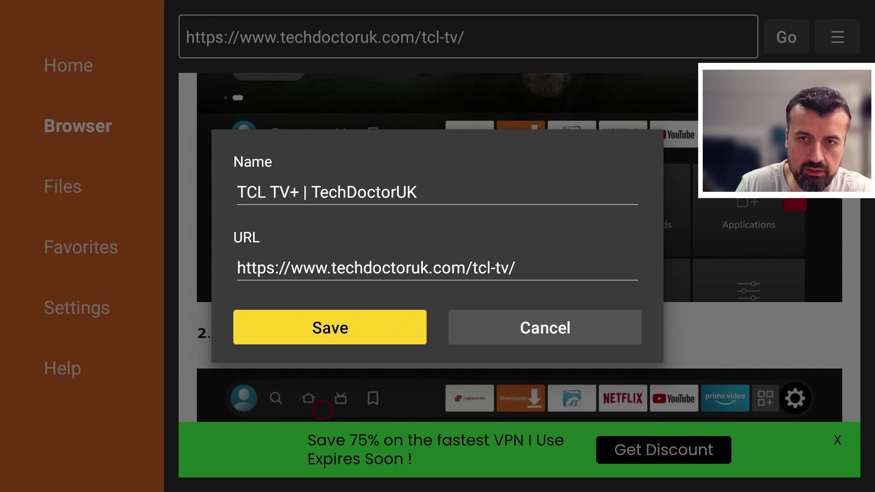
{"action": "key", "text": "Right"}
{"action": "key", "text": "Left"}
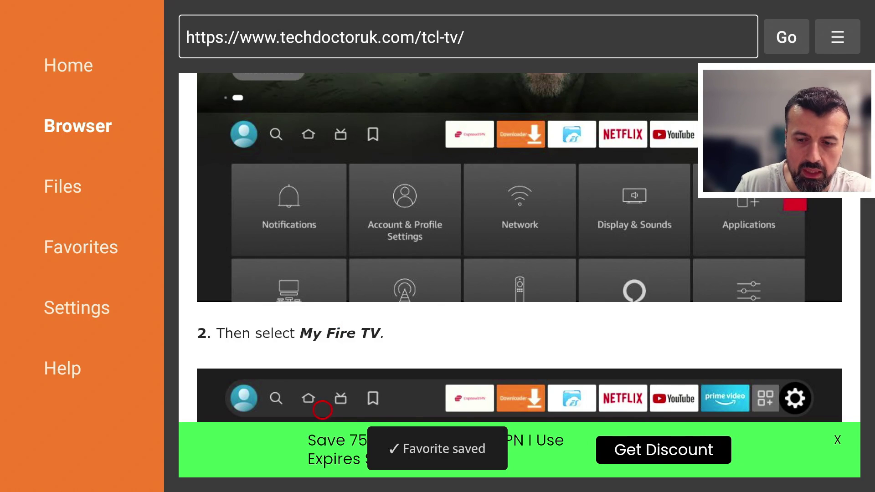
- Open ☰ > Favorites, look through the saved pages, and leave the list
{"action": "key", "text": "Menu"}
{"action": "key", "text": "Down"}
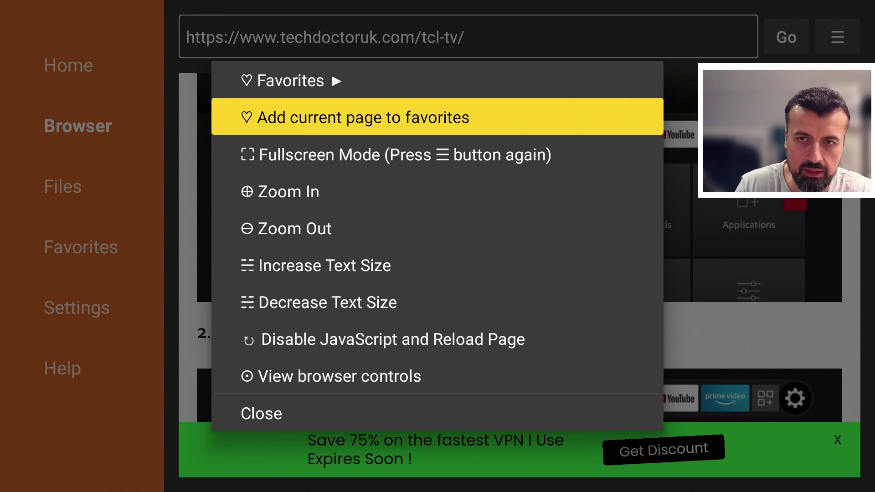
{"action": "key", "text": "Down"}
{"action": "key", "text": "Up"}
{"action": "key", "text": "Up"}
{"action": "key", "text": "Return"}
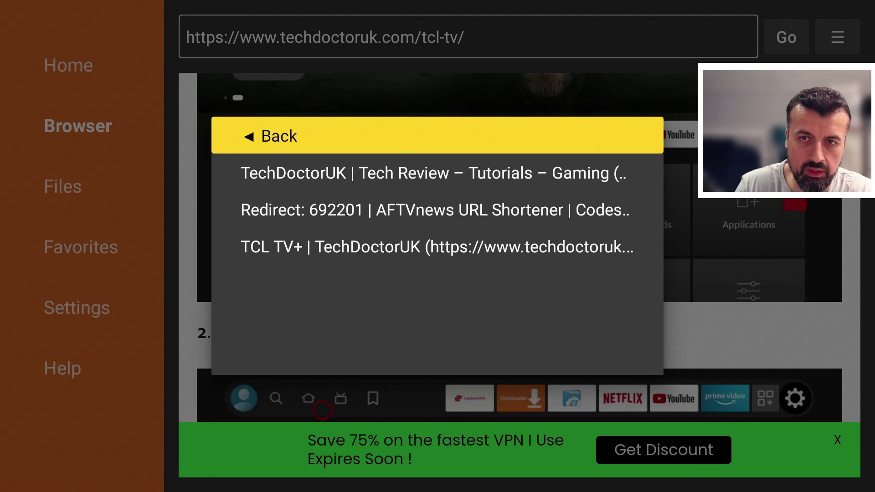
{"action": "key", "text": "Down"}
{"action": "key", "text": "Down"}
{"action": "key", "text": "Down"}
{"action": "key", "text": "Up"}
{"action": "key", "text": "Up"}
{"action": "key", "text": "Up"}
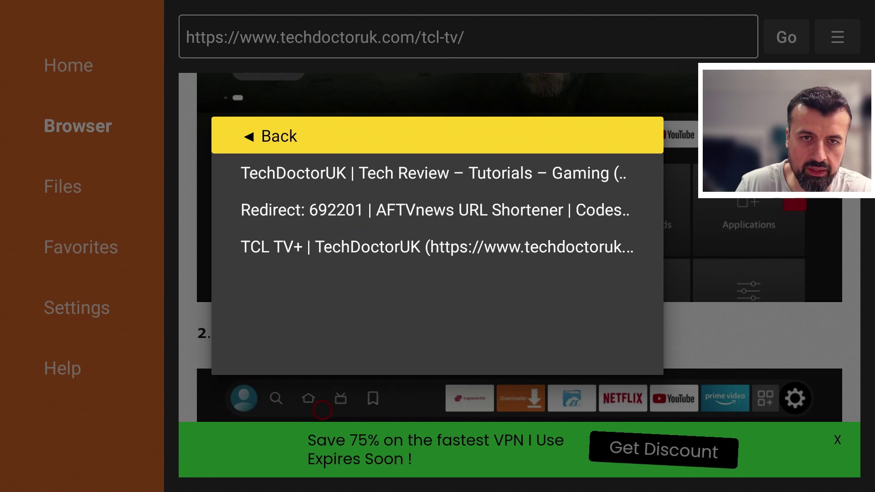
{"action": "key", "text": "Down"}
{"action": "key", "text": "Down"}
{"action": "key", "text": "Down"}
{"action": "key", "text": "Up"}
{"action": "key", "text": "Up"}
{"action": "key", "text": "Down"}
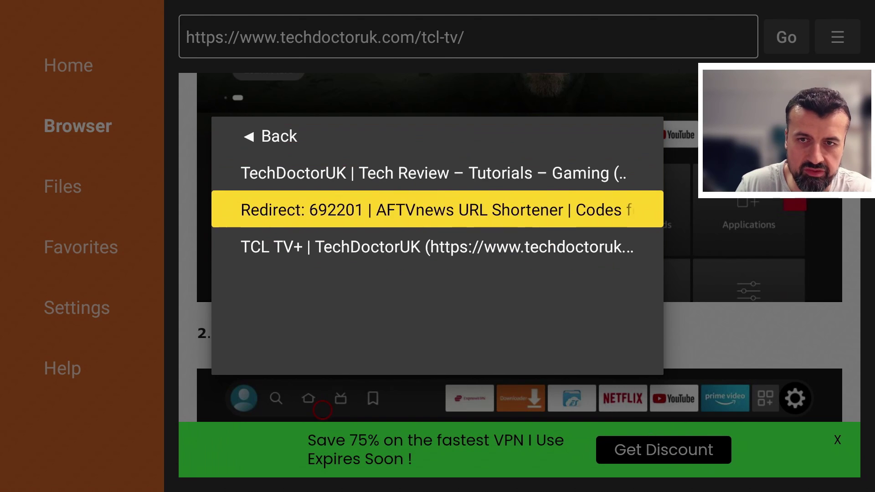
{"action": "key", "text": "Down"}
{"action": "key", "text": "Up"}
{"action": "key", "text": "Up"}
{"action": "key", "text": "Up"}
{"action": "key", "text": "Down"}
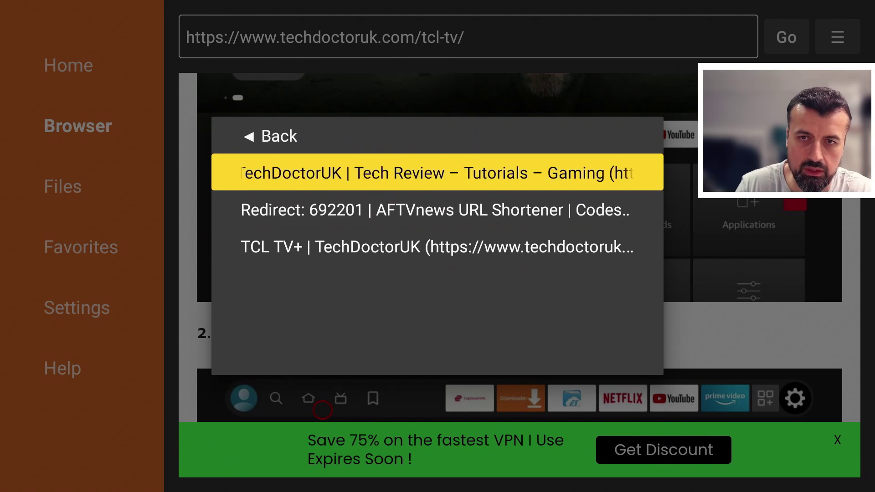
{"action": "key", "text": "Down"}
{"action": "key", "text": "Down"}
{"action": "key", "text": "Up"}
{"action": "key", "text": "Up"}
{"action": "key", "text": "Up"}
{"action": "key", "text": "Return"}
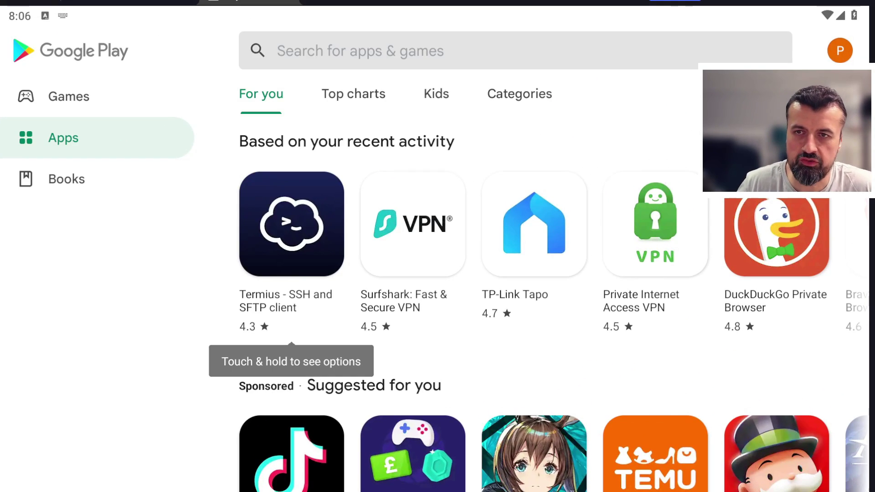
- Search the Play Store for 'down' and open the Downloader by AFTVnews page
{"action": "left_click", "coordinate": [376, 37]}
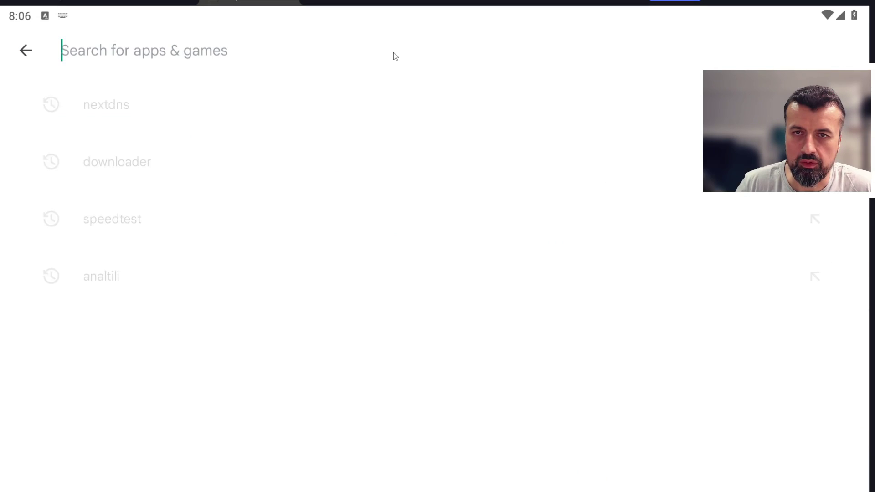
{"action": "type", "text": "down"}
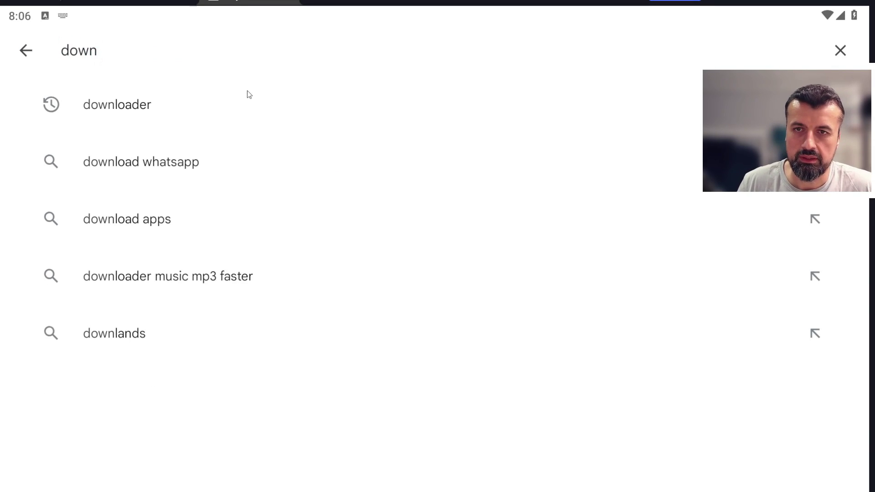
{"action": "left_click", "coordinate": [205, 103]}
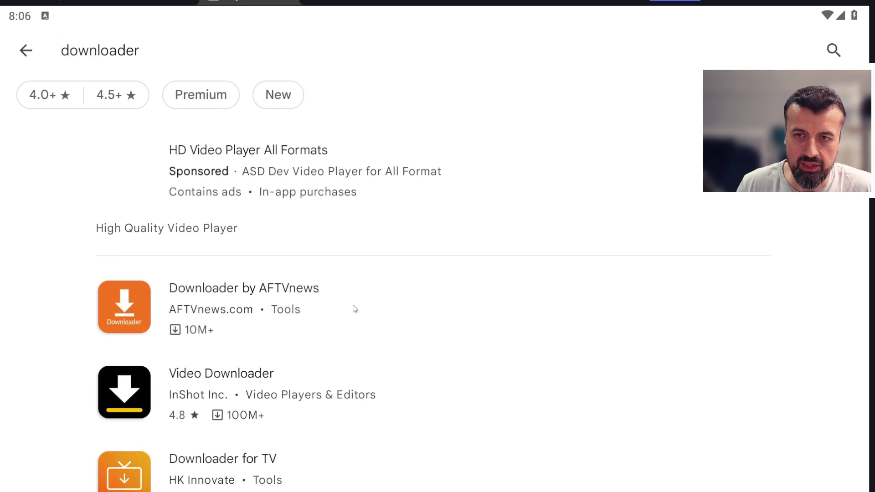
{"action": "left_click", "coordinate": [254, 314]}
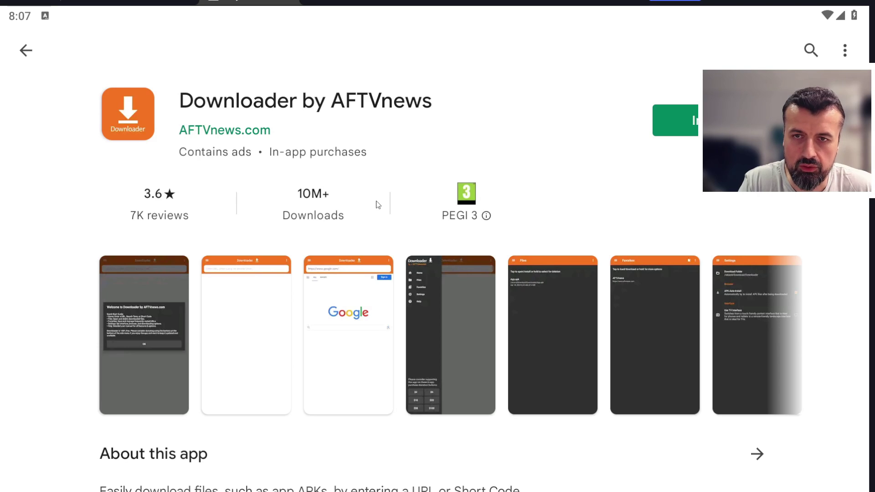
- Scroll the listing and open the newly installed Downloader app
{"action": "scroll", "coordinate": [376, 201], "scroll_direction": "down", "scroll_amount": 2}
{"action": "scroll", "coordinate": [375, 203], "scroll_direction": "down", "scroll_amount": 2}
{"action": "scroll", "coordinate": [376, 204], "scroll_direction": "down", "scroll_amount": 6}
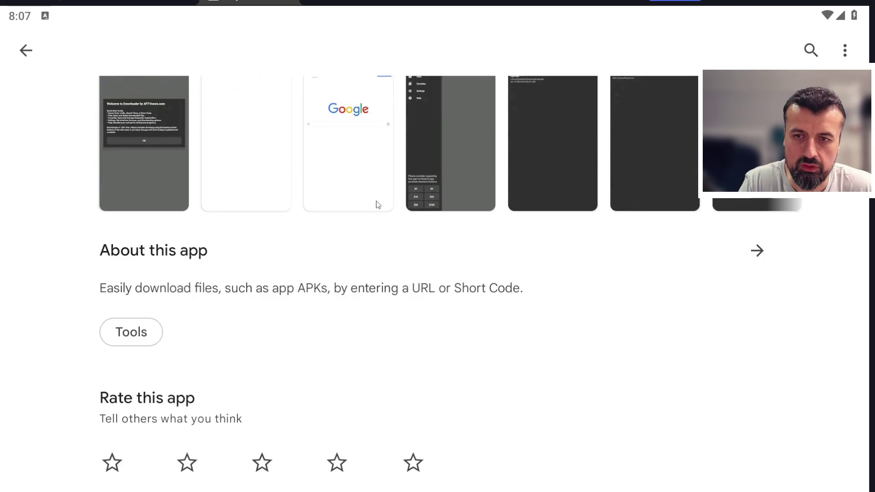
{"action": "scroll", "coordinate": [376, 204], "scroll_direction": "down", "scroll_amount": 15}
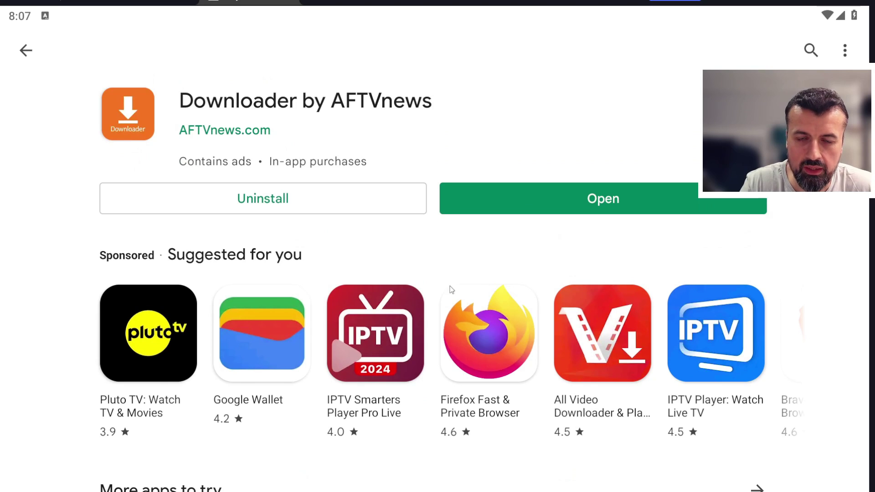
{"action": "left_click", "coordinate": [593, 202]}
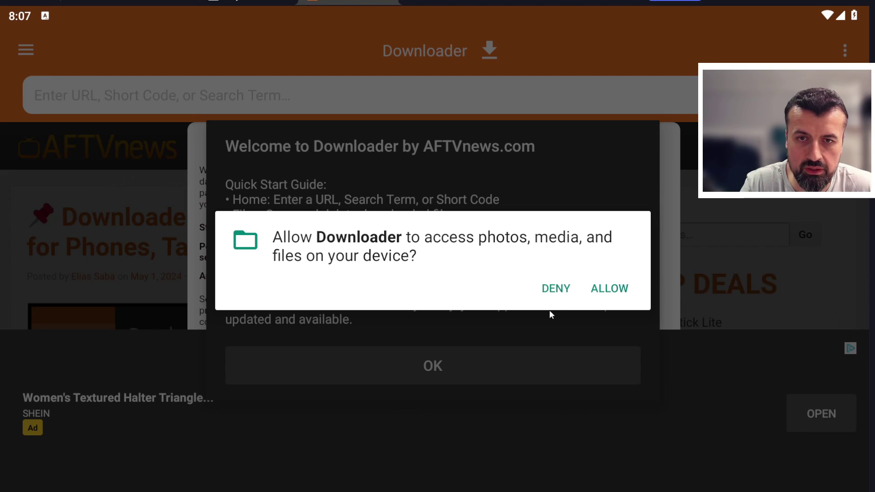
- Grant file access, dismiss the welcome guide, accept the cookie notice, and scroll the AFTVnews article
{"action": "left_click", "coordinate": [598, 292]}
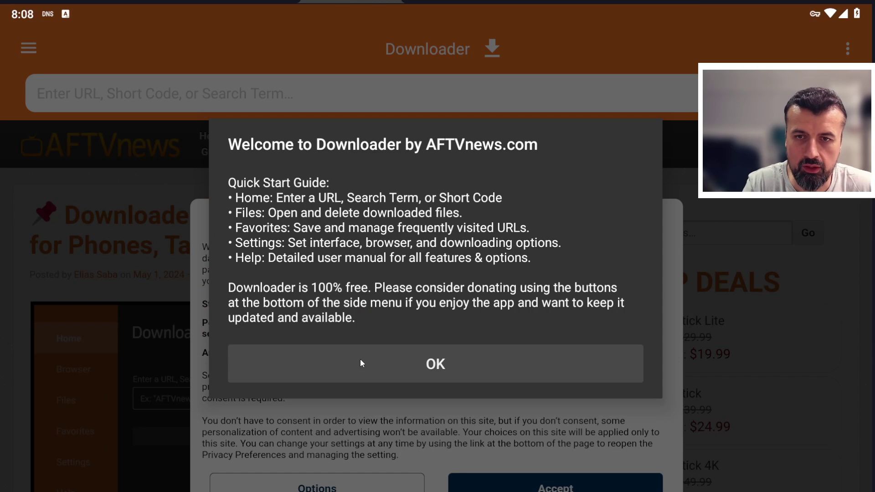
{"action": "left_click", "coordinate": [360, 360]}
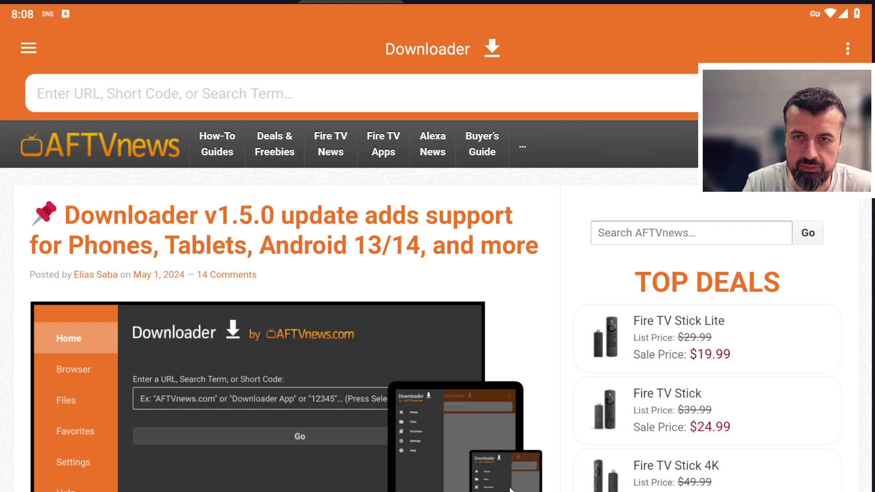
{"action": "left_click", "coordinate": [514, 479]}
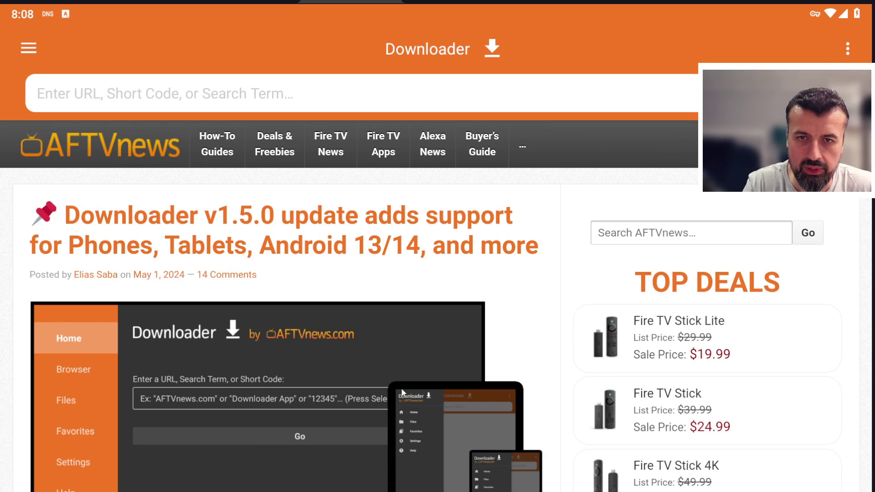
{"action": "left_click_drag", "start_coordinate": [401, 387], "coordinate": [382, 215]}
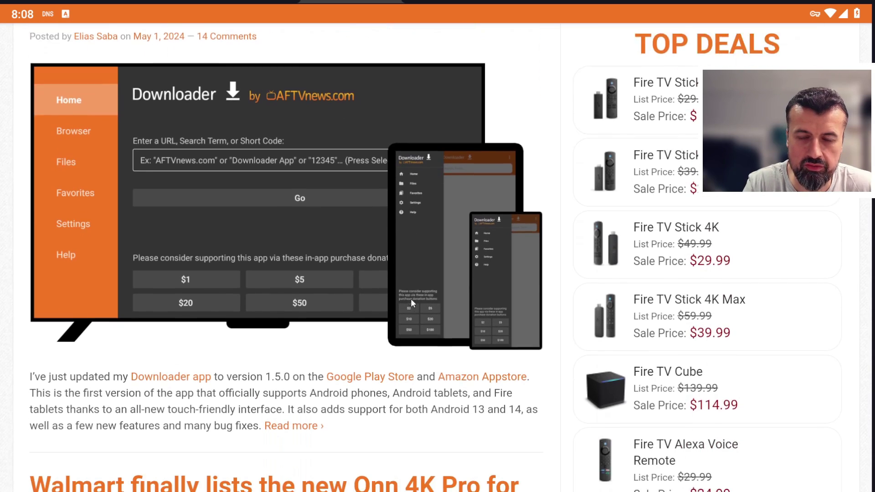
{"action": "left_click_drag", "start_coordinate": [411, 299], "coordinate": [406, 201]}
{"action": "scroll", "coordinate": [245, 248], "scroll_direction": "up", "scroll_amount": 10}
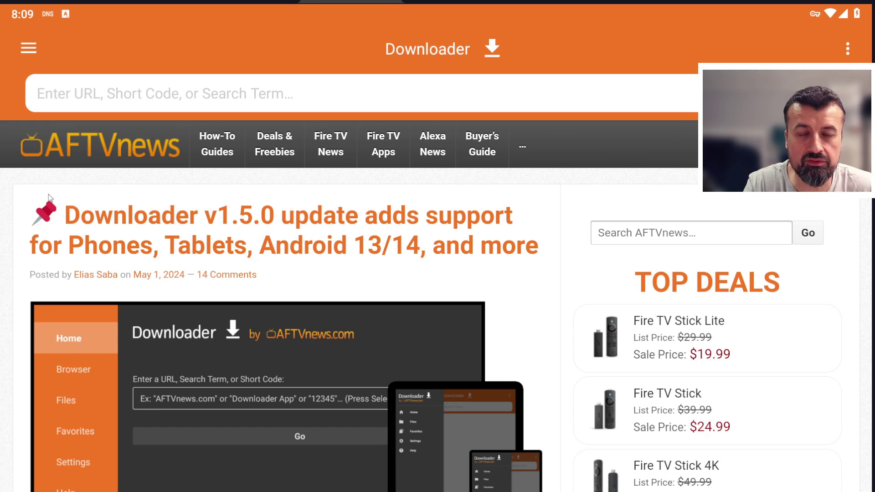
- Open Downloader's Settings from the navigation menu, then bring the menu up again
{"action": "left_click", "coordinate": [31, 51]}
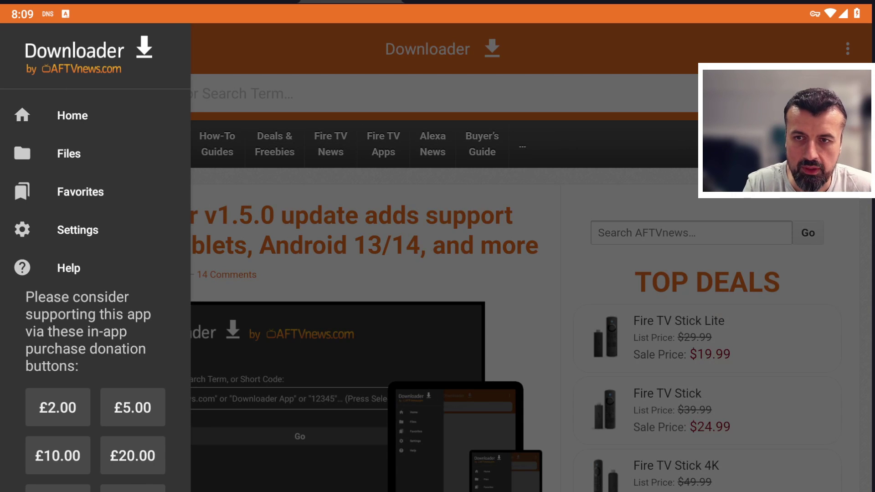
{"action": "left_click", "coordinate": [87, 234]}
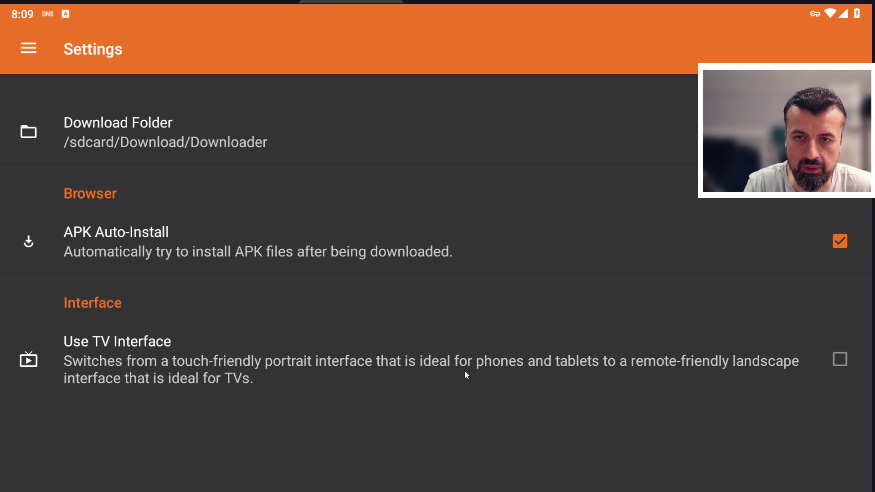
{"action": "left_click", "coordinate": [27, 61]}
- Load techdoctoruk.com in Downloader's Home browser
{"action": "left_click", "coordinate": [64, 113]}
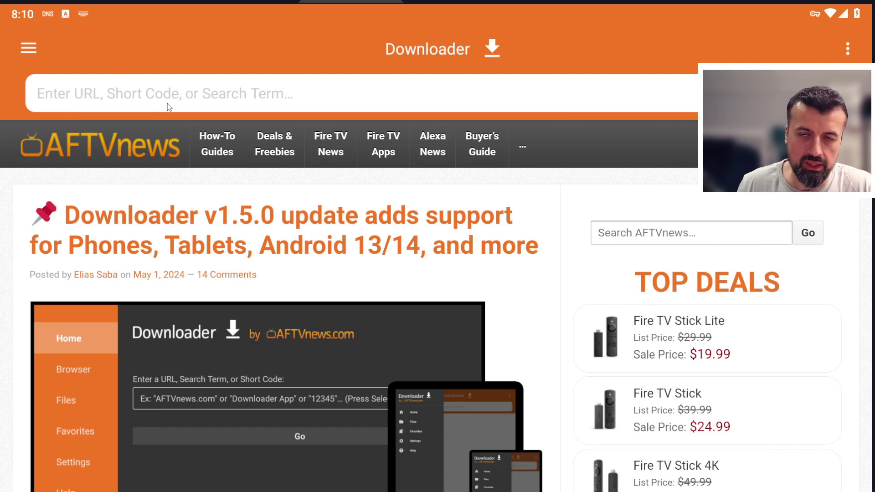
{"action": "type", "text": "tech"}
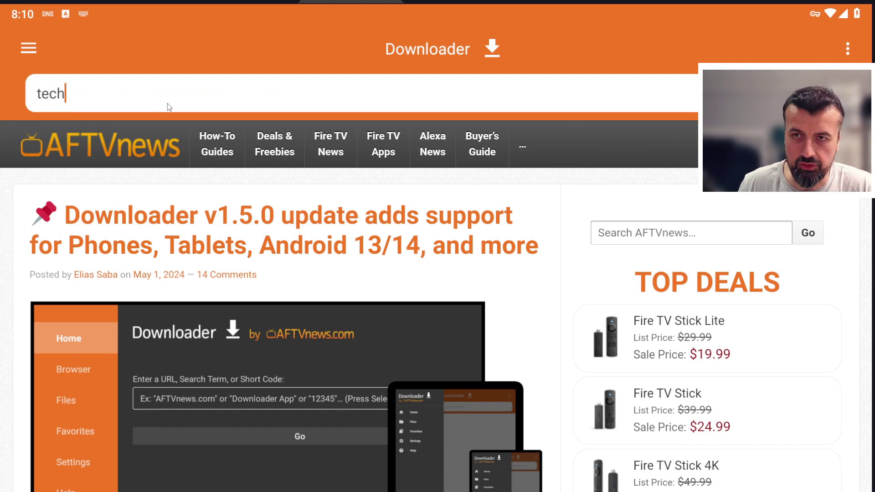
{"action": "type", "text": "doctor"}
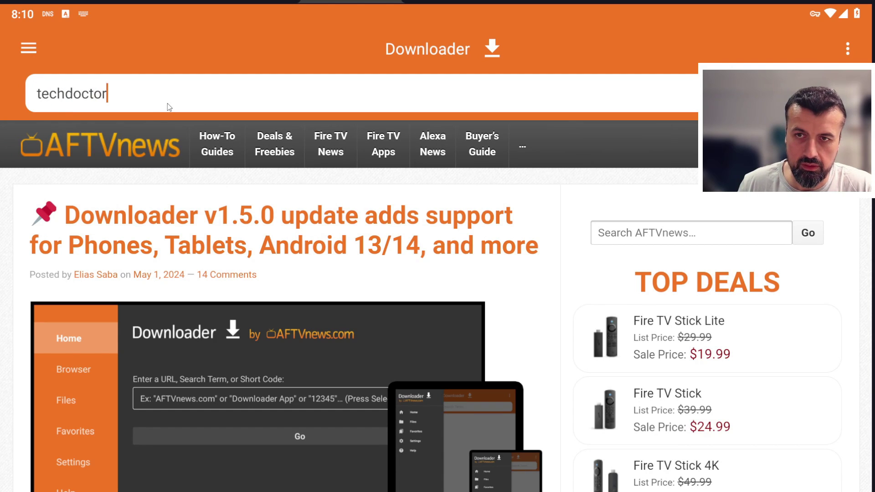
{"action": "type", "text": "uk.com"}
{"action": "key", "text": "Return"}
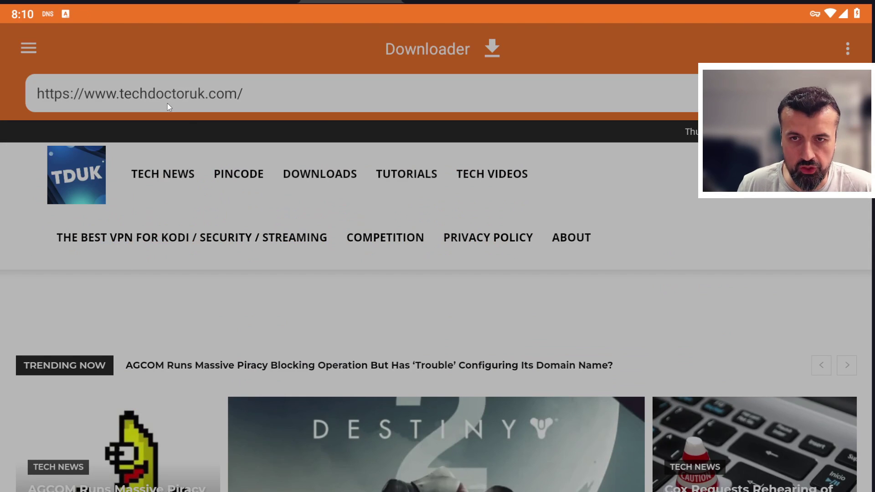
- From the site's Downloads page, open the Remote ADB article and start its download
{"action": "left_click", "coordinate": [301, 175]}
{"action": "scroll", "coordinate": [336, 259], "scroll_direction": "down", "scroll_amount": 3}
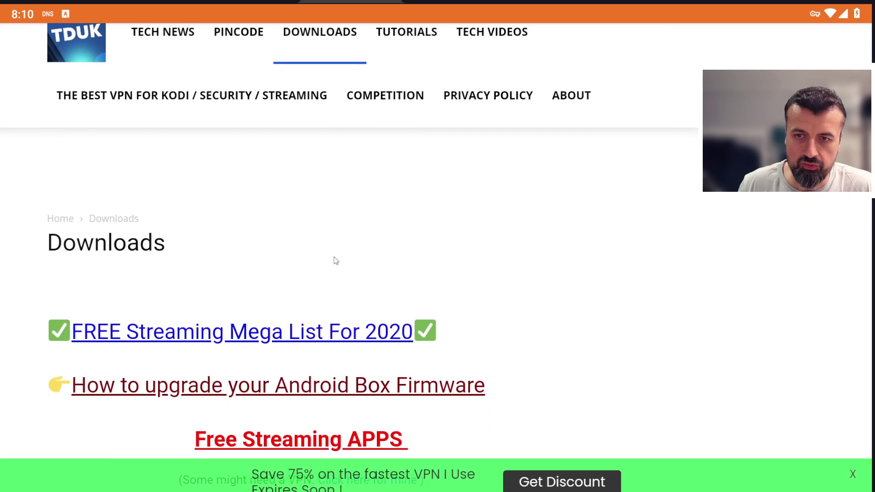
{"action": "scroll", "coordinate": [336, 261], "scroll_direction": "down", "scroll_amount": 15}
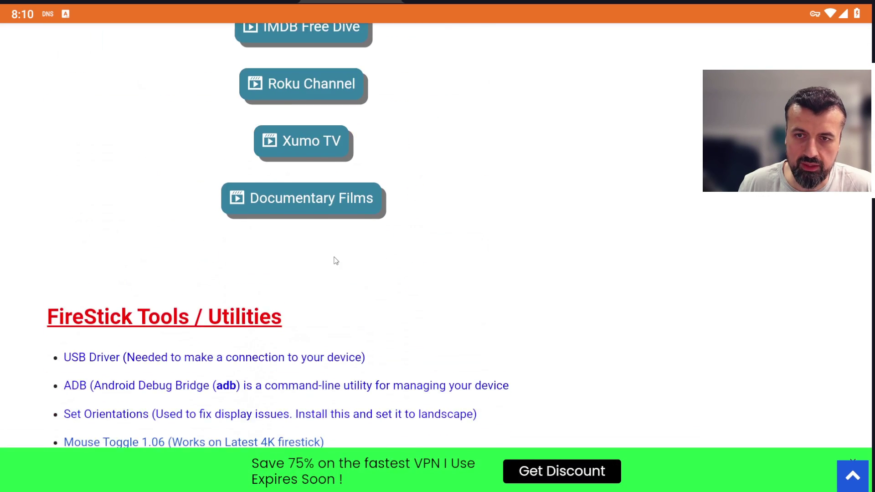
{"action": "scroll", "coordinate": [336, 261], "scroll_direction": "down", "scroll_amount": 4}
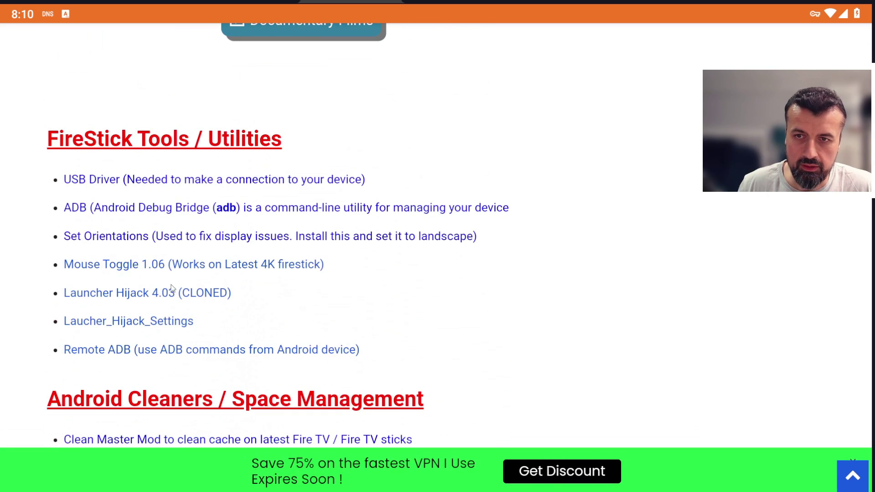
{"action": "left_click", "coordinate": [185, 350]}
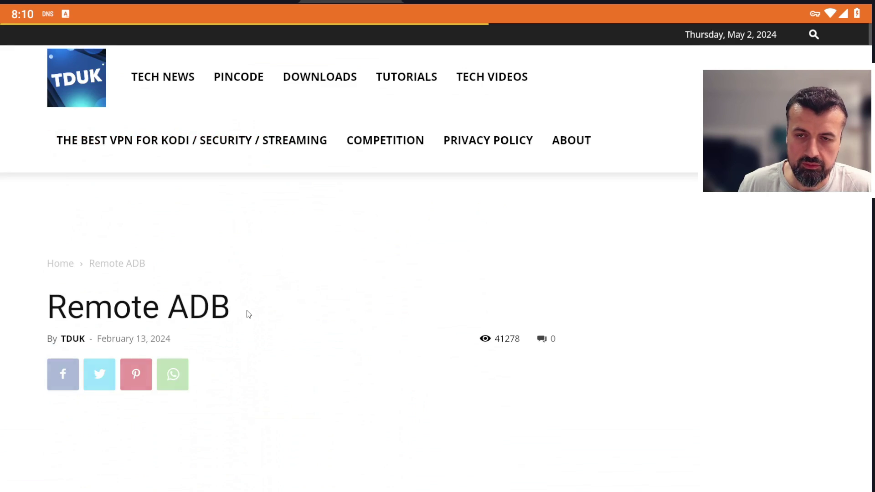
{"action": "scroll", "coordinate": [246, 312], "scroll_direction": "down", "scroll_amount": 6}
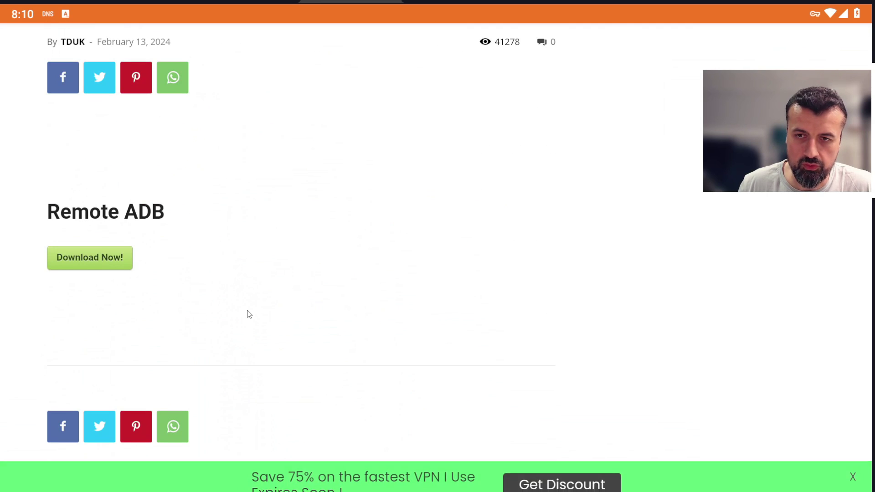
{"action": "left_click", "coordinate": [99, 257]}
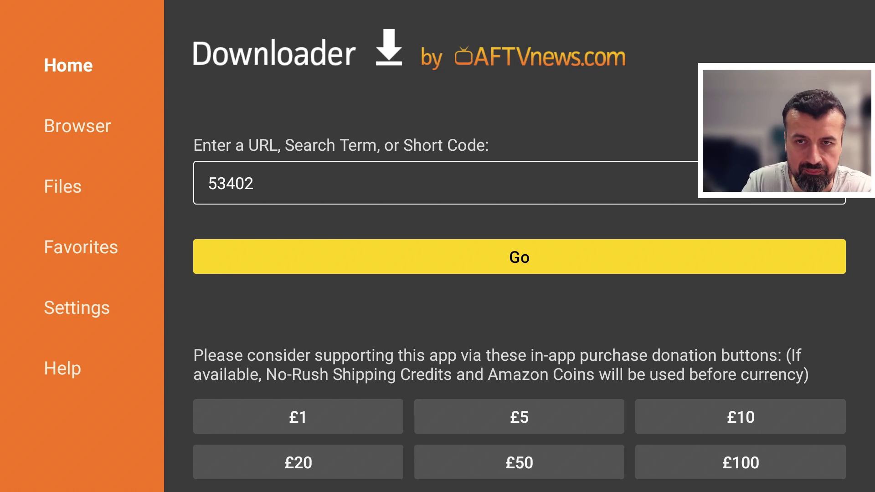
{"action": "key", "text": "Down"}
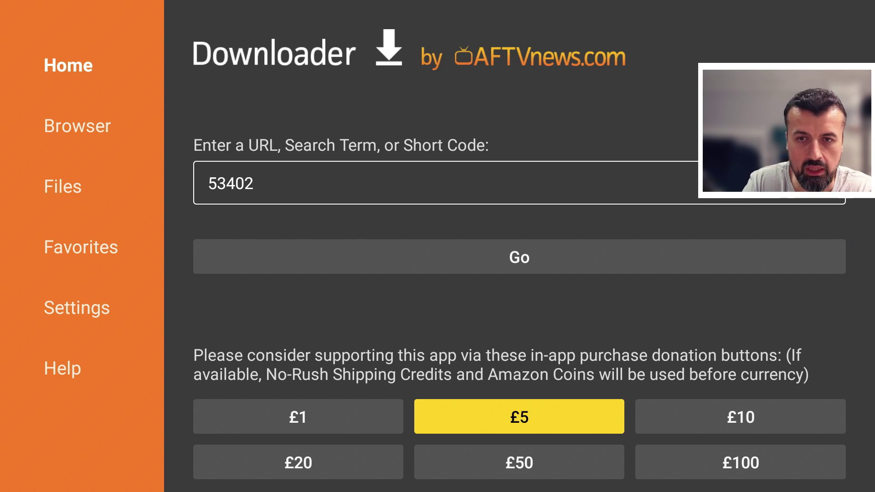
{"action": "key", "text": "Left"}
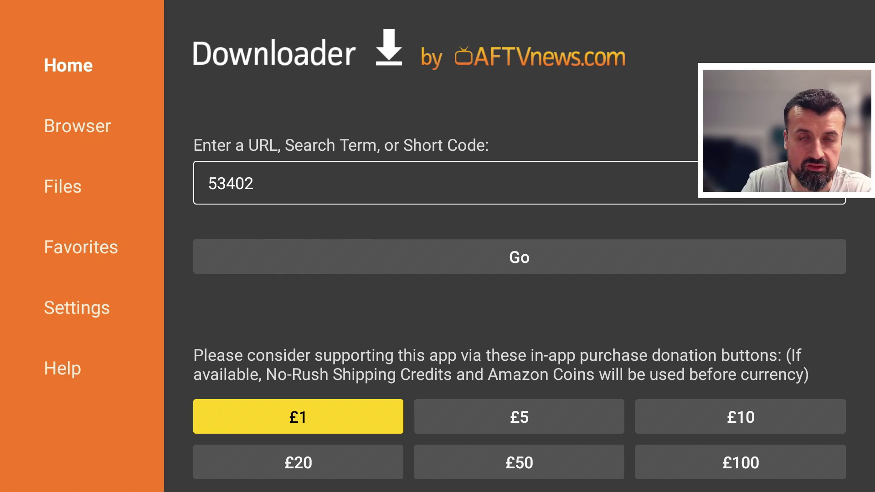
{"action": "key", "text": "Right"}
{"action": "key", "text": "Left"}
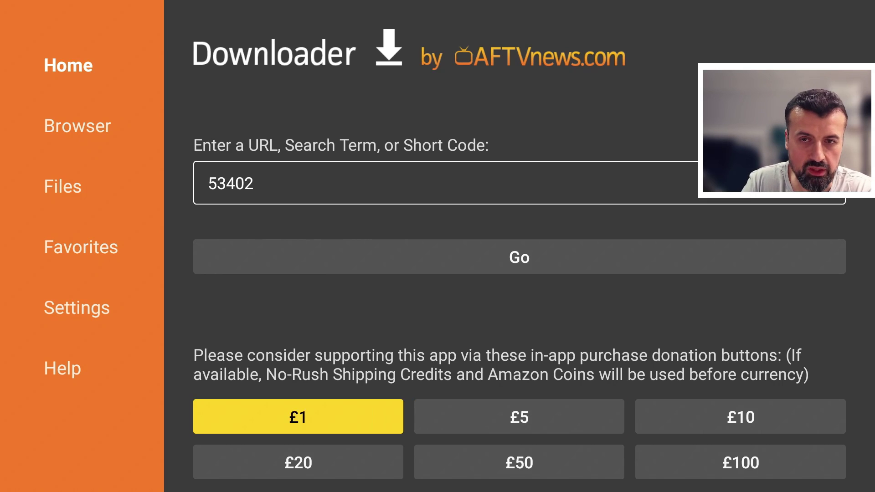
{"action": "key", "text": "Down"}
{"action": "key", "text": "Right"}
{"action": "key", "text": "Up"}
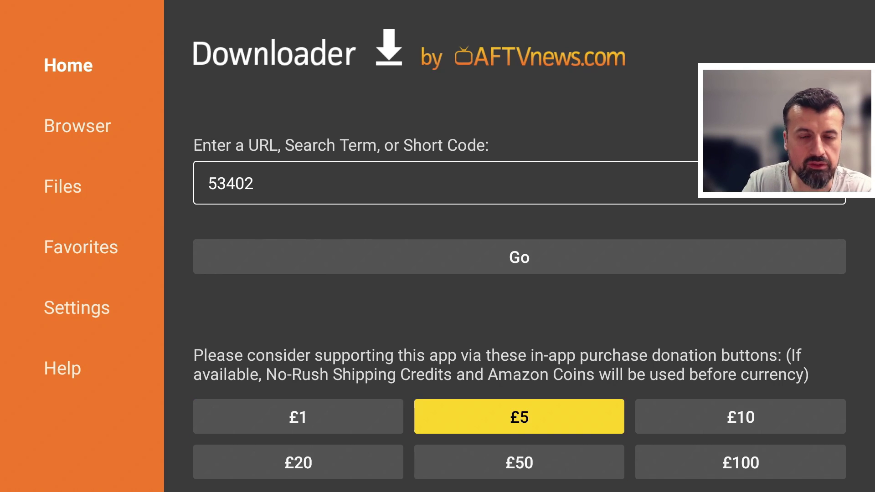